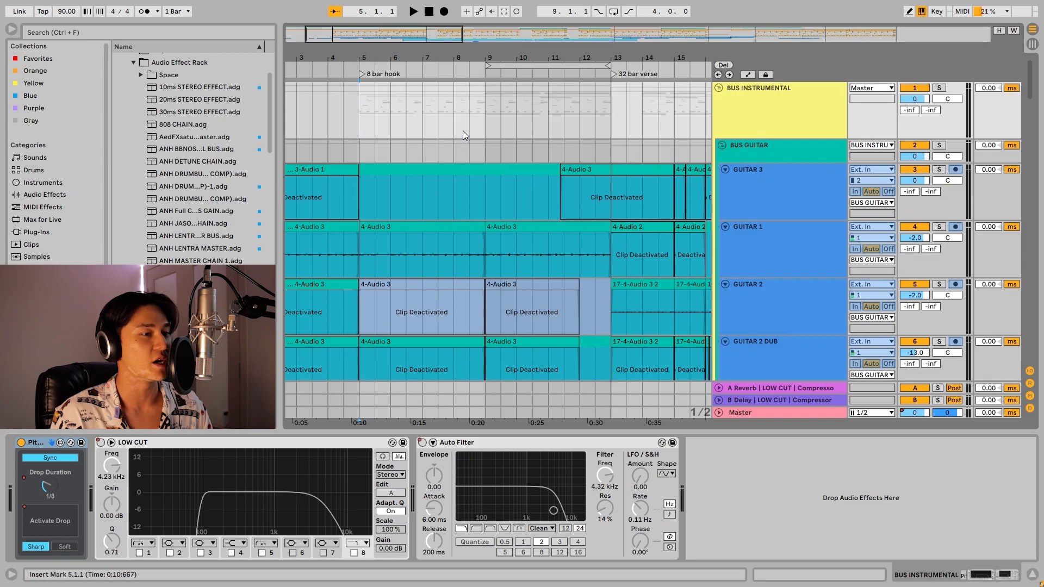
Mark the 8 bar hook from bar 5 to bar 13 on BUS INSTRUMENTAL and solo BUS GUITAR.
left_click(485, 102)
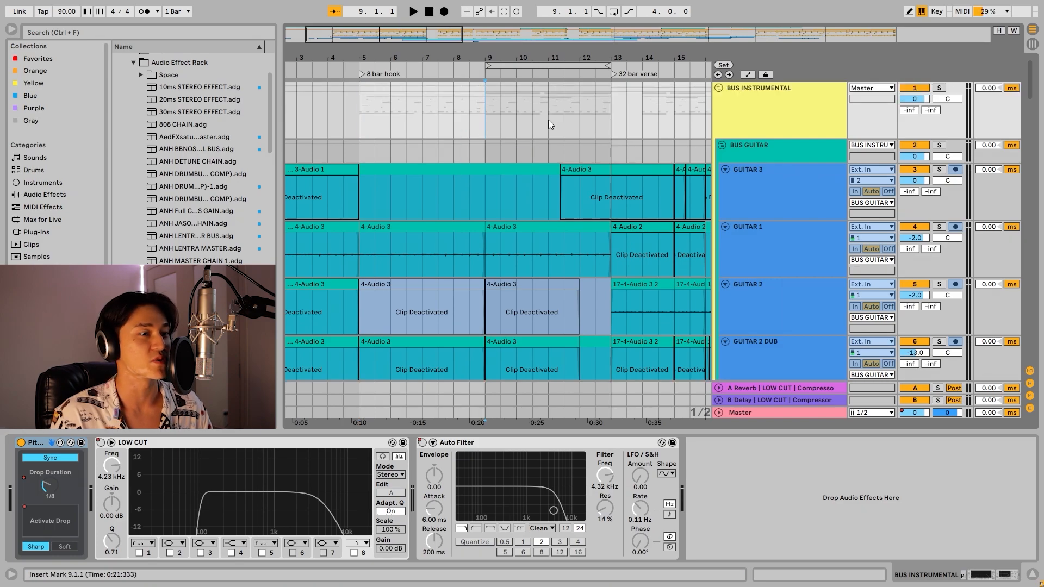
left_click_drag(360, 117, 598, 118)
left_click(613, 121)
left_click(940, 146)
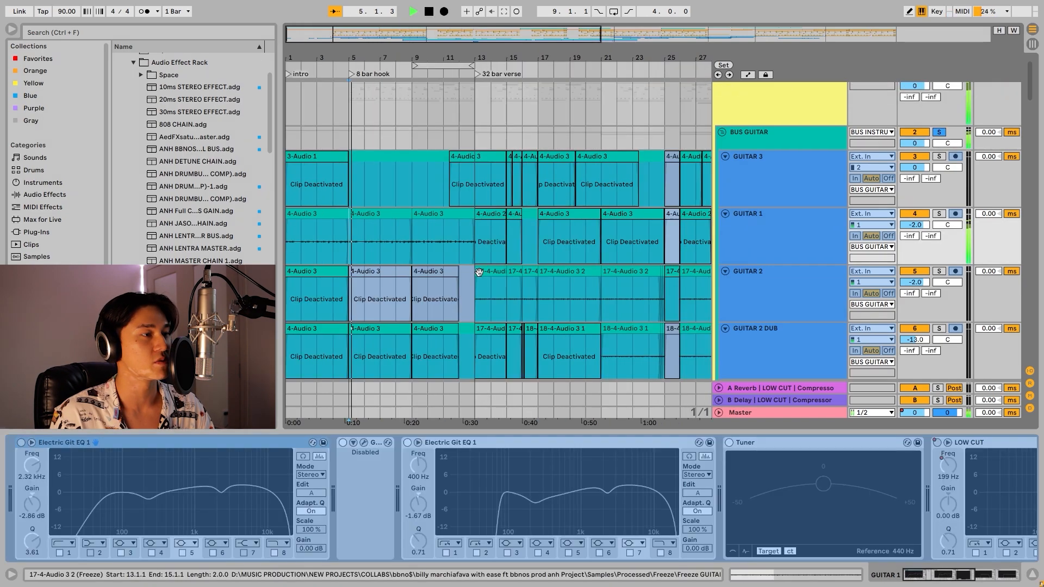
Select the GUITAR 1 part across the whole 8 bar hook, from bar 5 to bar 13.
left_click_drag(1029, 80, 1023, 253)
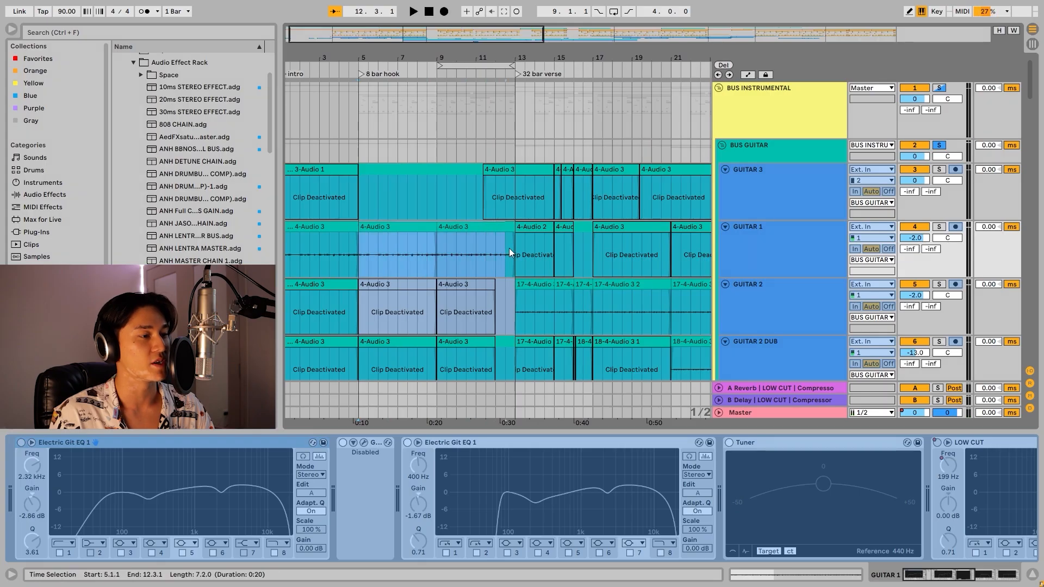
left_click_drag(509, 249, 514, 252)
scroll(511, 253, "down", 3)
scroll(443, 286, "down", 2)
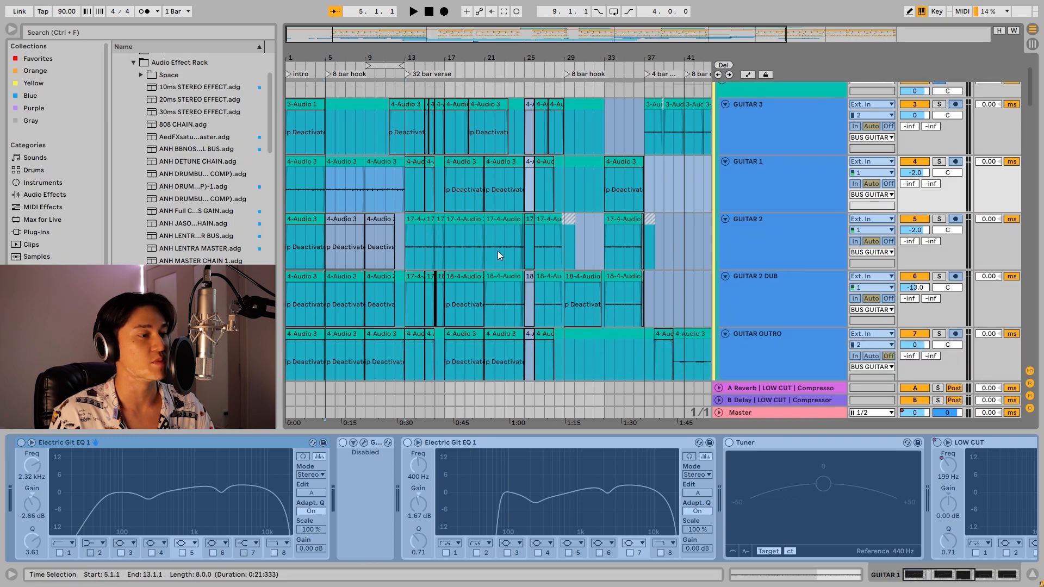
left_click_drag(359, 32, 343, 90)
scroll(549, 219, "up", 1)
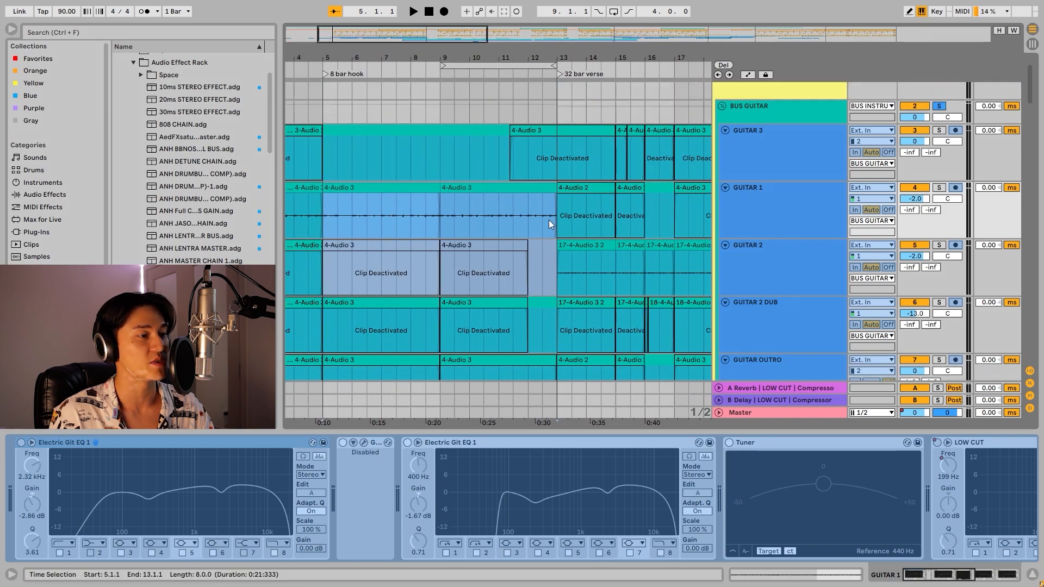
Play the soloed guitars from the start of the 32 bar verse at bar 13, and stop after a short listen.
left_click(560, 220)
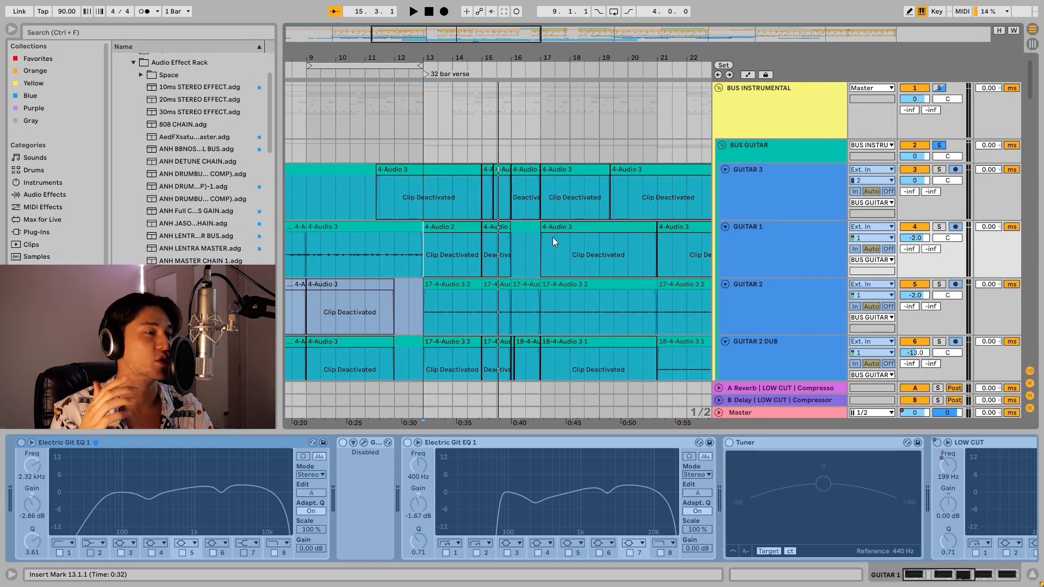
scroll(576, 248, "down", 1)
key("space")
scroll(575, 249, "down", 15)
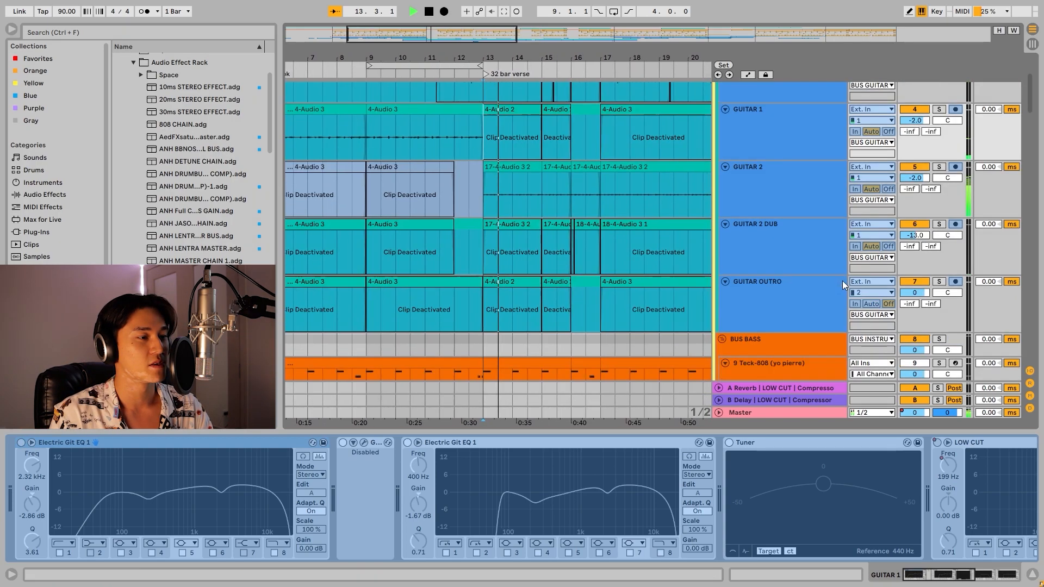
scroll(898, 262, "down", 4)
key("space")
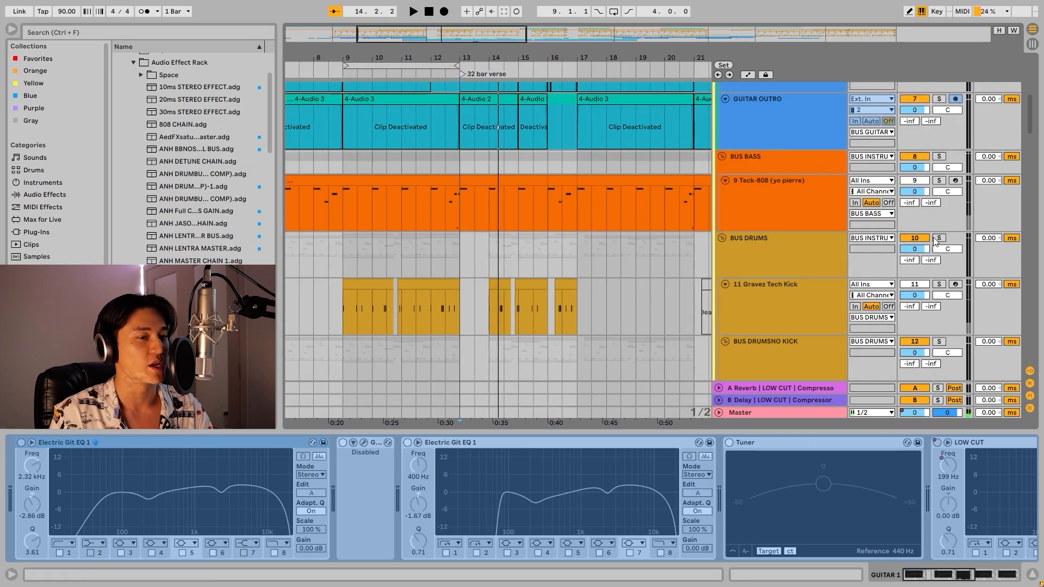
Solo BUS DRUMS and BUS BASS along with the guitars and play the opening of the 32 bar verse.
left_click(939, 238)
left_click(940, 157, "ctrl")
key("space")
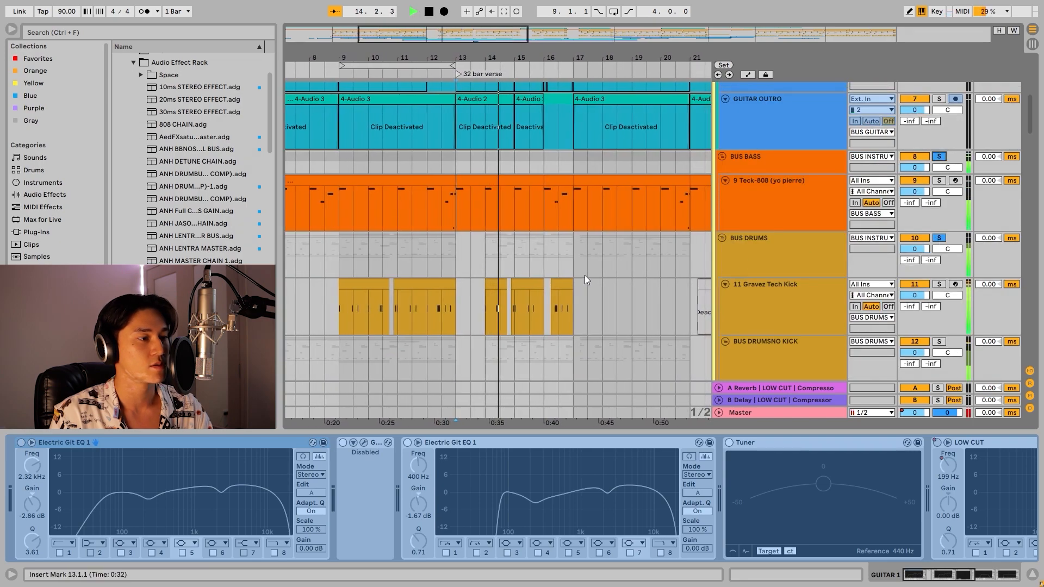
scroll(586, 275, "down", 9)
scroll(573, 260, "up", 7)
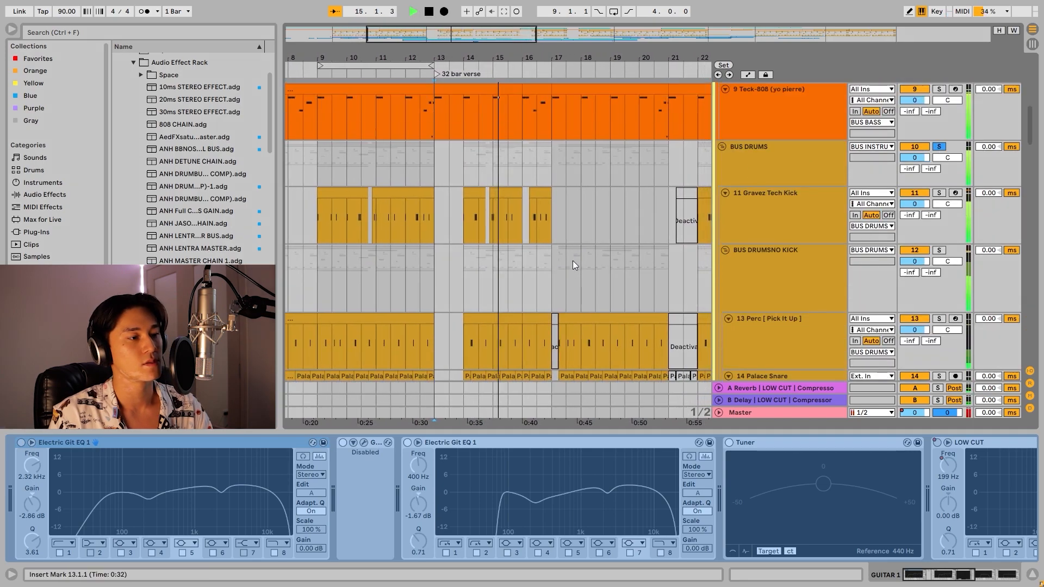
scroll(549, 269, "up", 3)
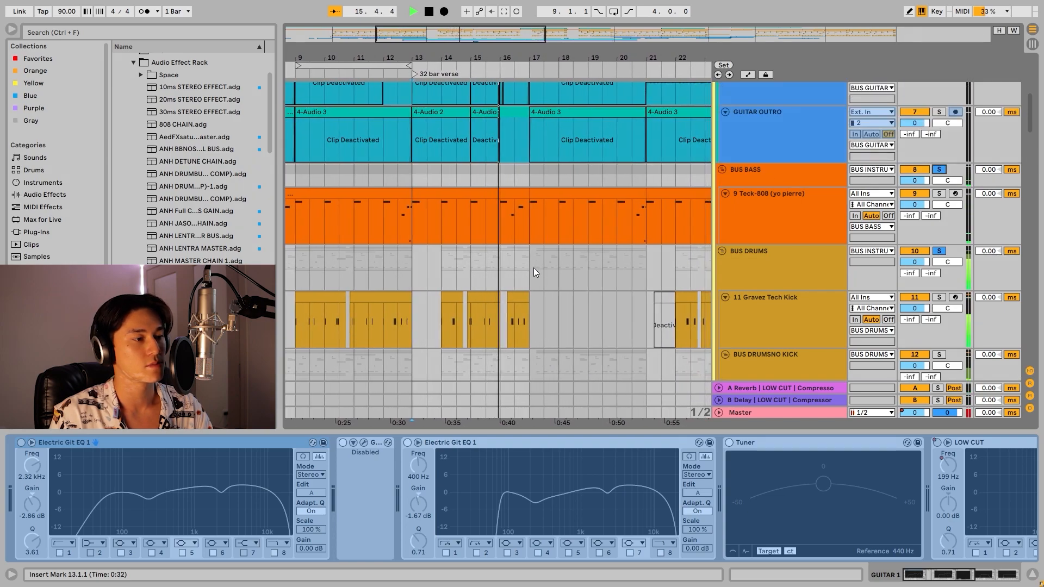
scroll(533, 272, "up", 4)
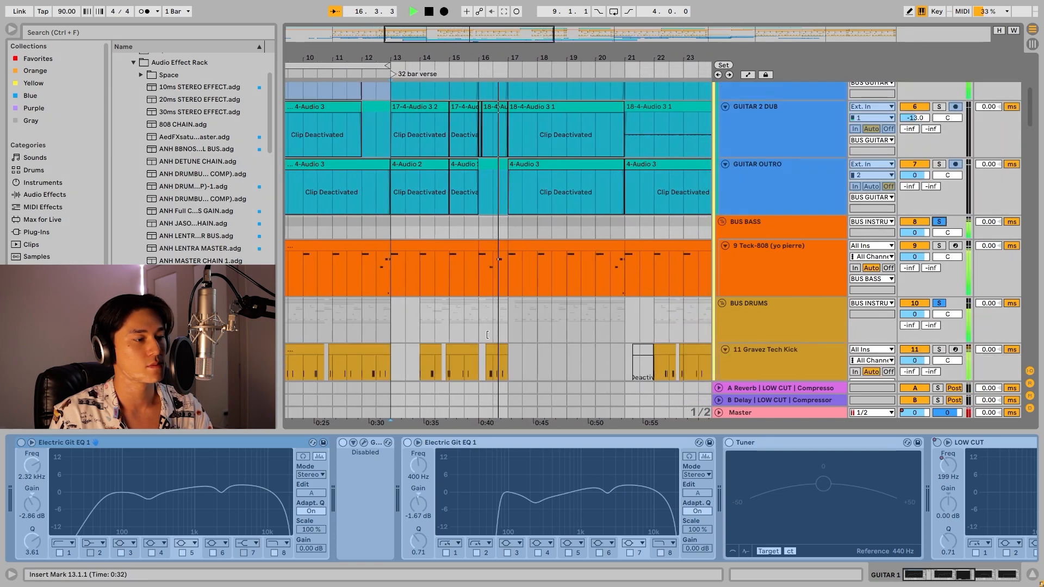
Stop playback and review the Peak Clipping compressor, Electric Git EQ 2 and FabFilter Pro-Q low cut on BUS GUITAR.
scroll(525, 320, "up", 3)
scroll(524, 323, "up", 5)
left_click(783, 147)
key("space")
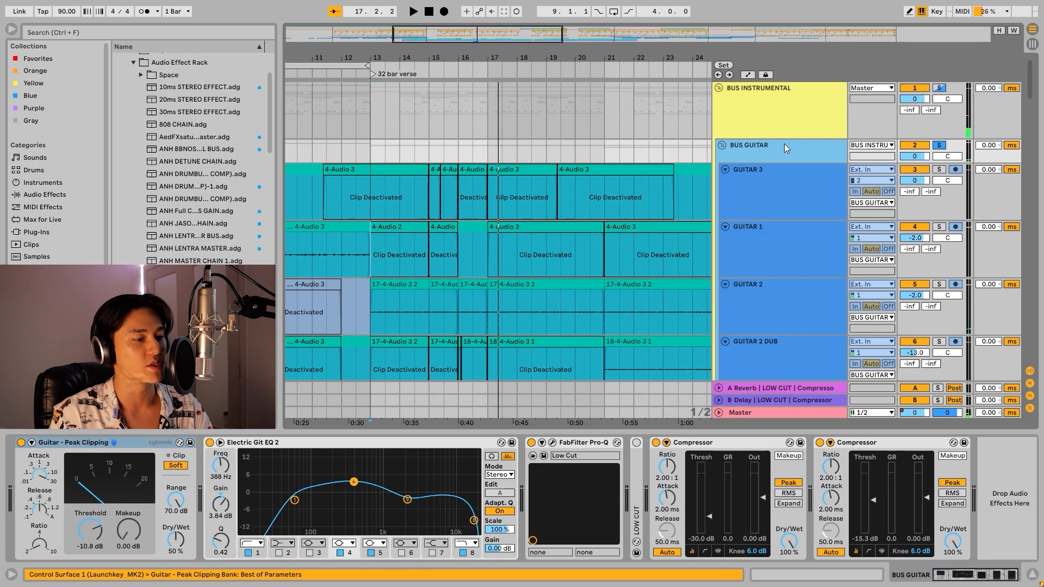
left_click(140, 445)
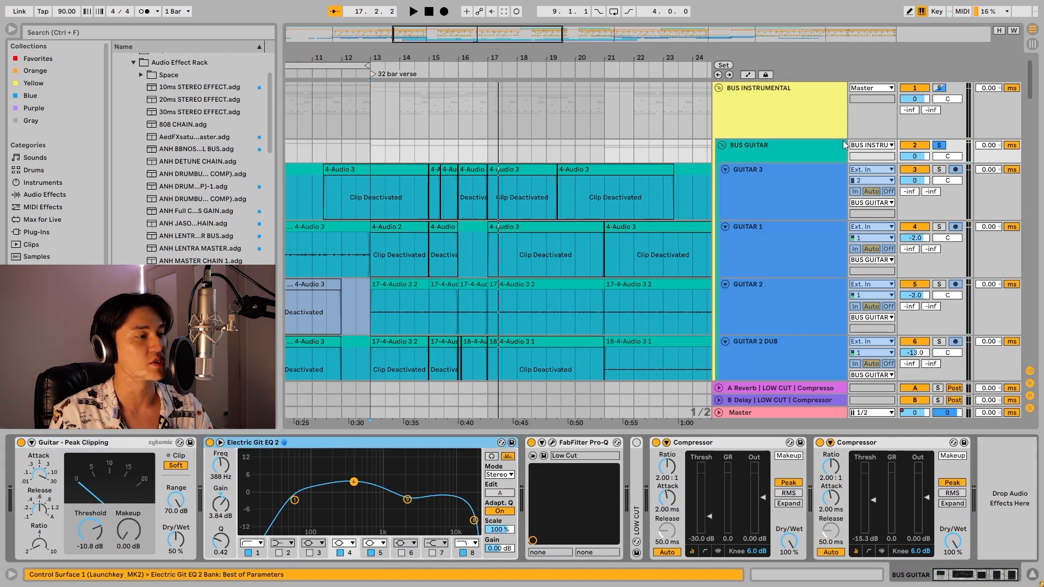
left_click(99, 447)
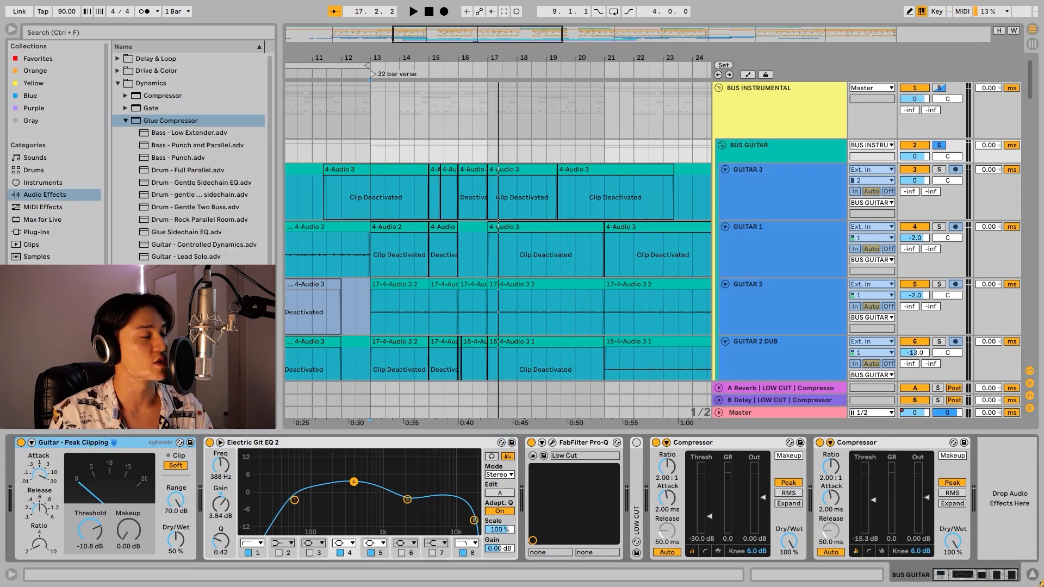
scroll(368, 417, "down", 1)
left_click(391, 442)
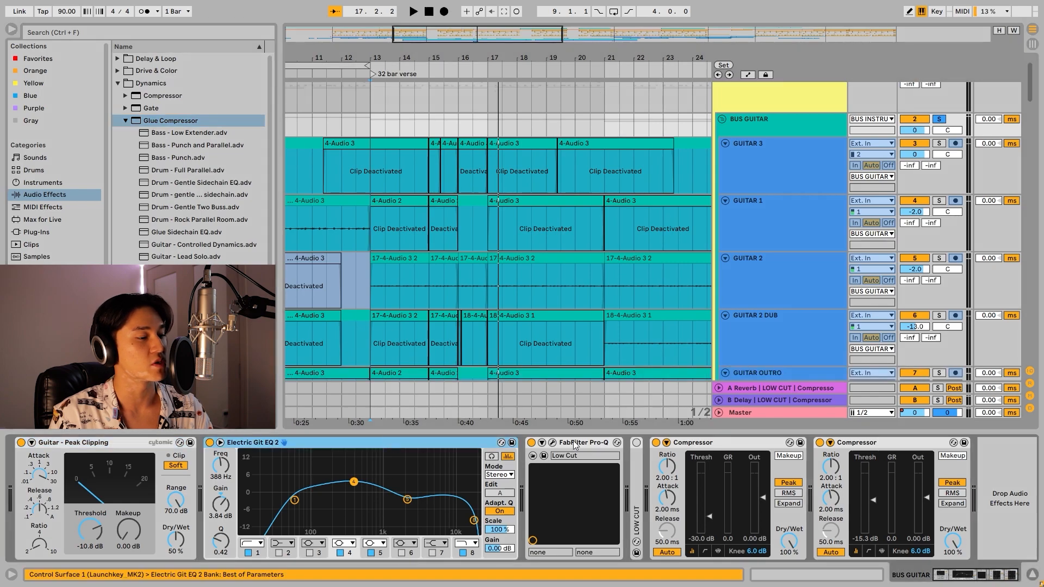
left_click(552, 443)
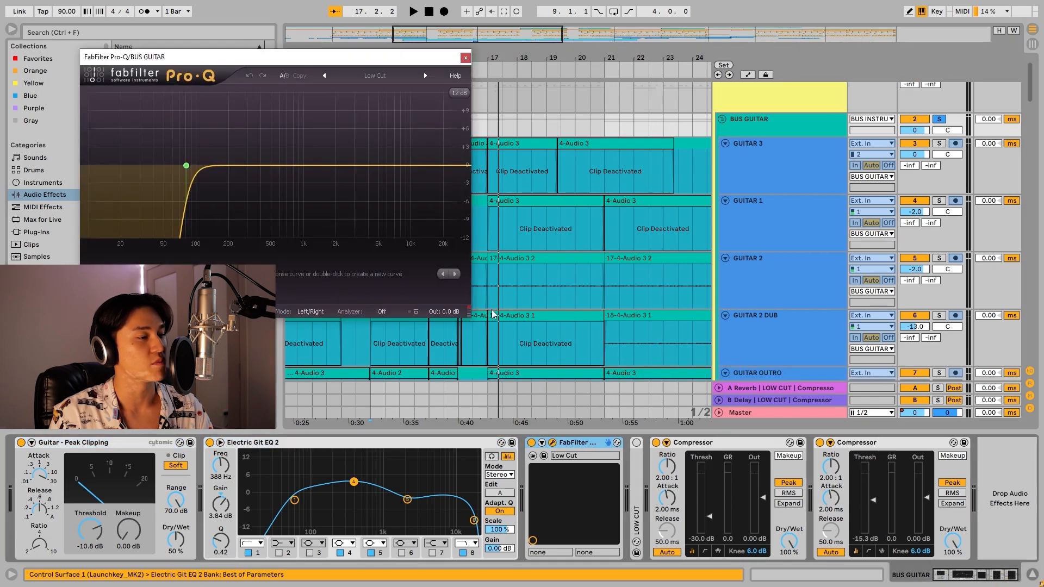
left_click(464, 58)
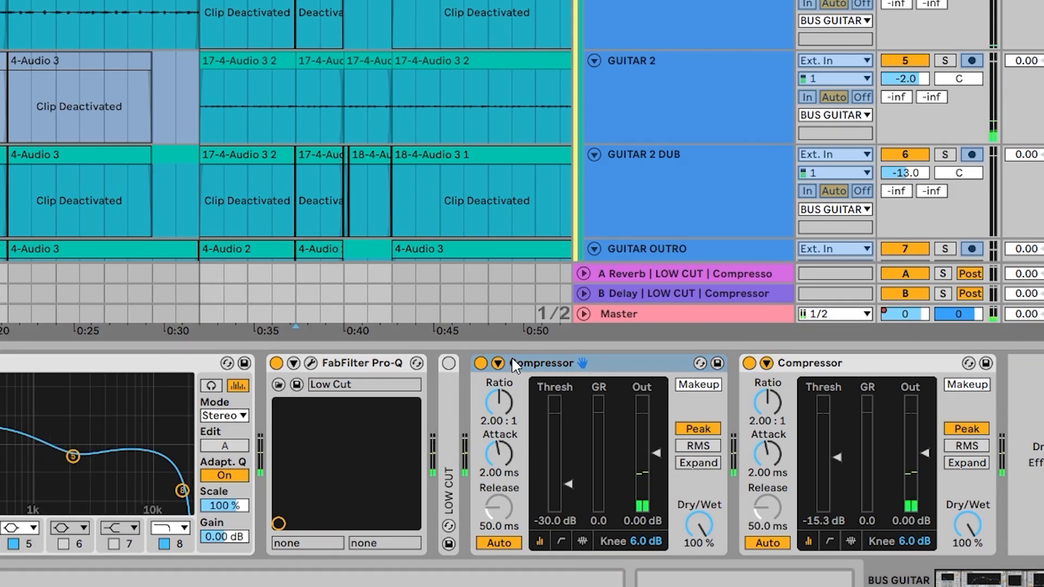
Expand the sidechain settings of both Compressors on BUS GUITAR to show their kick and perc sources.
left_click(498, 364)
left_click(948, 363)
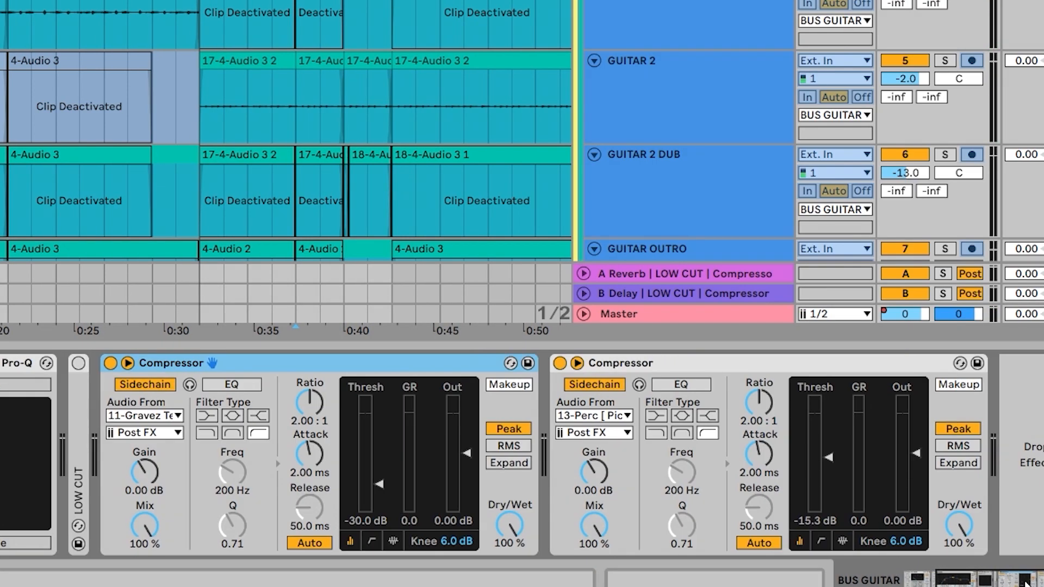
scroll(505, 65, "down", 3)
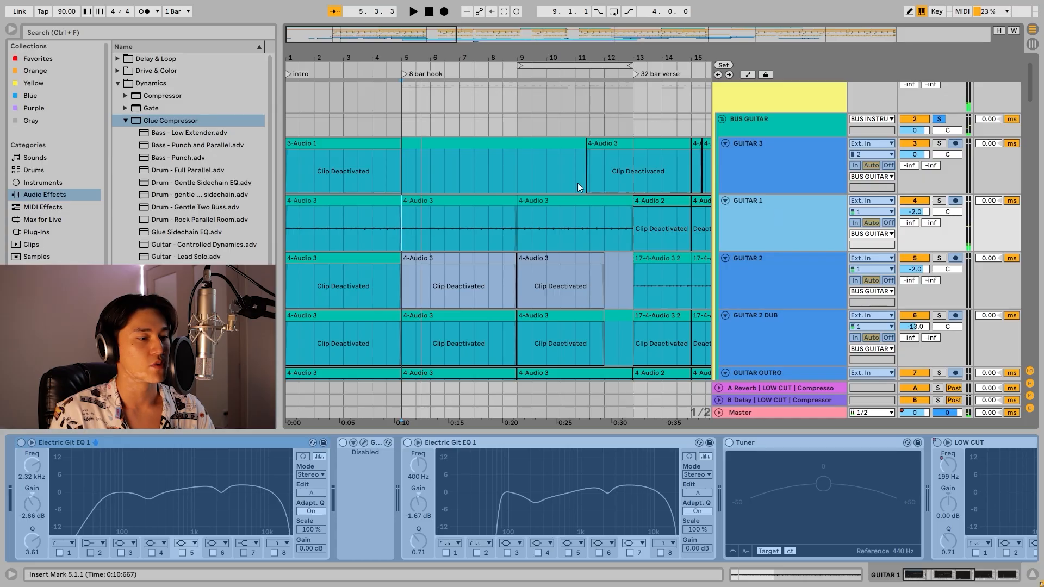
Listen to the GUITAR 1 hook part and review its effect chain from Electric Git EQ 1 through the LOW CUT filters.
scroll(578, 183, "up", 1)
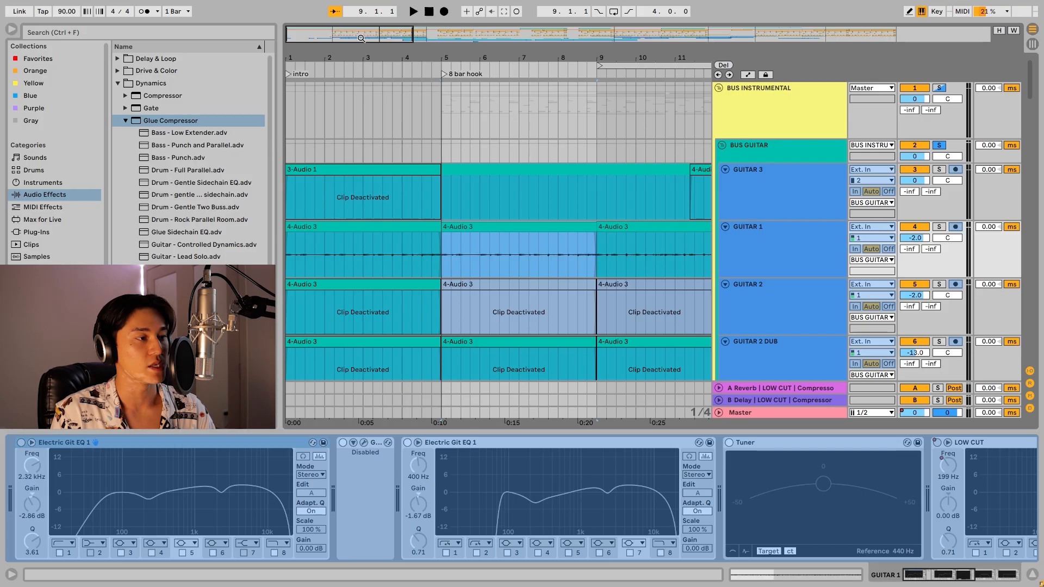
scroll(442, 282, "up", 4)
scroll(442, 282, "left", 2)
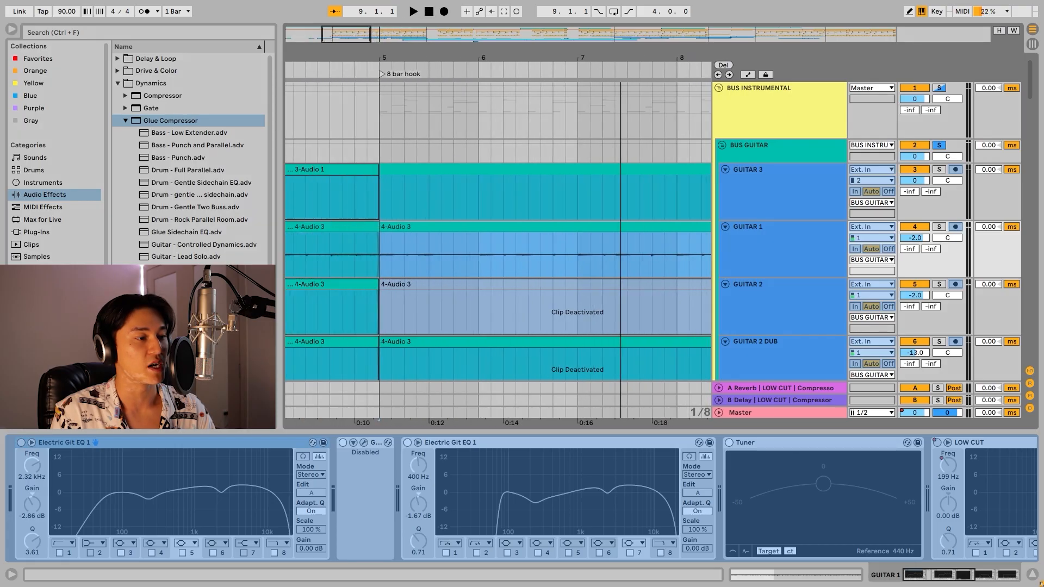
key("space")
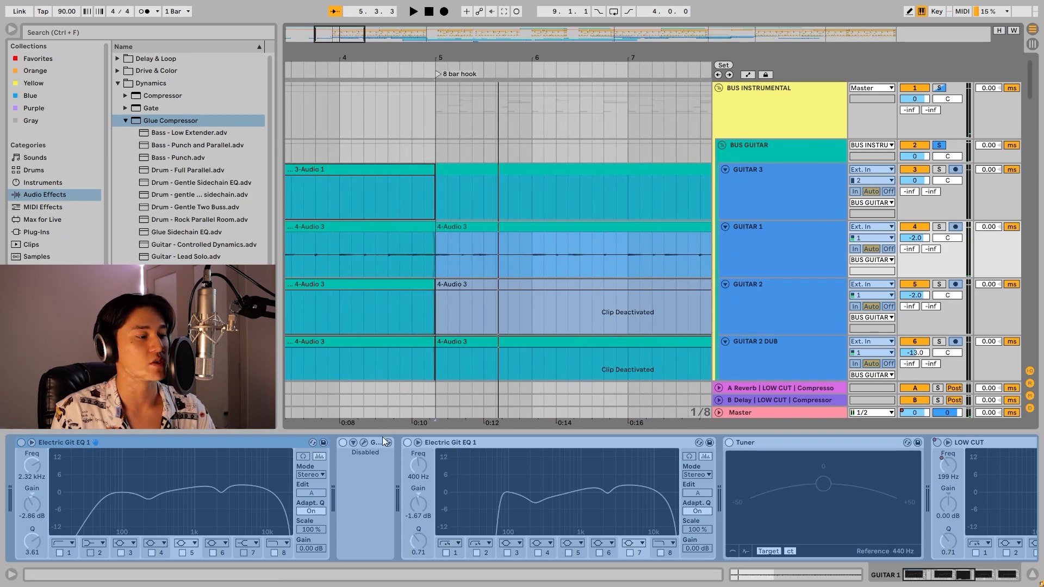
left_click(354, 449)
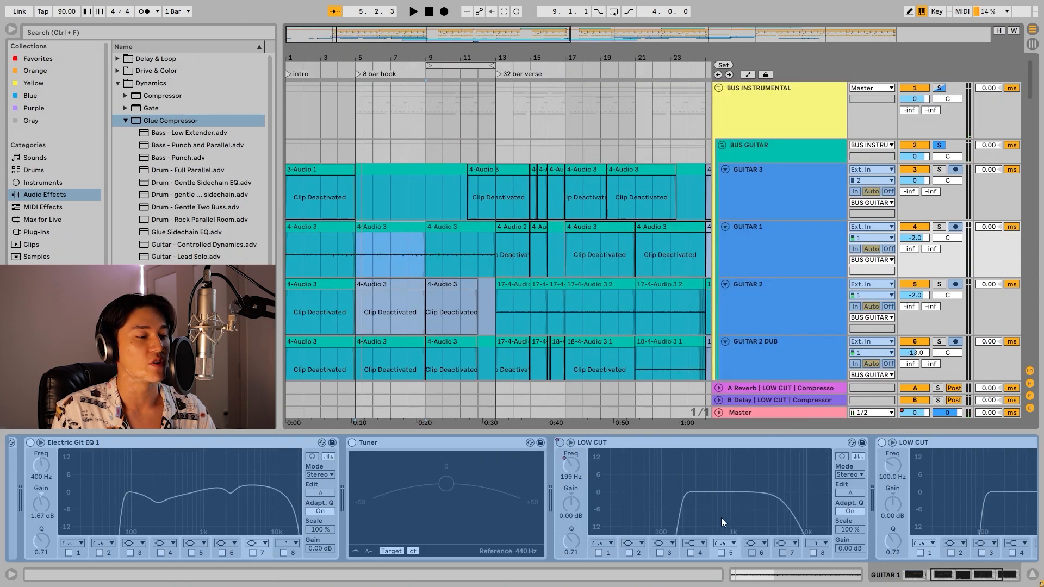
left_click(949, 577)
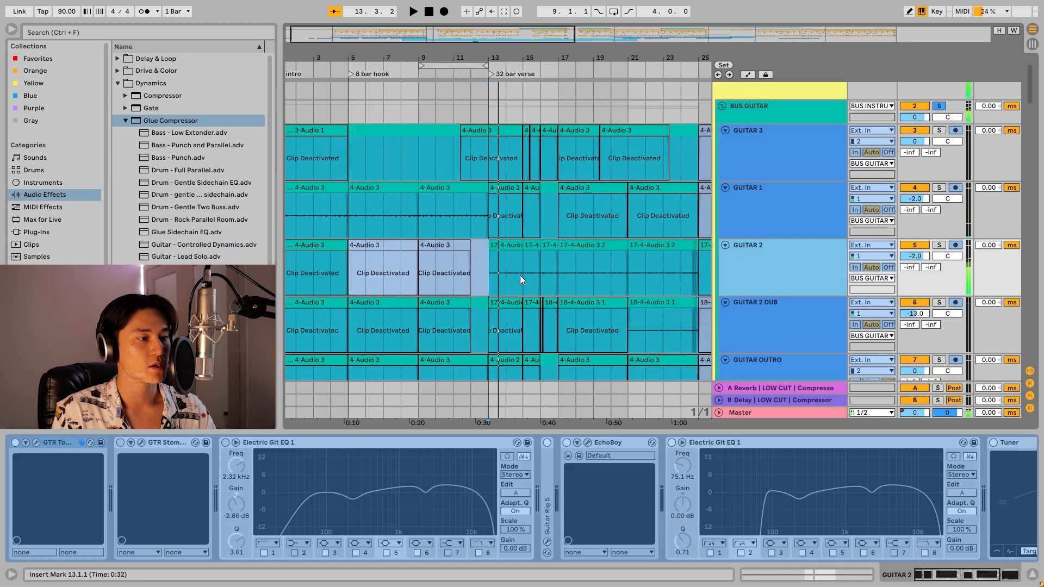
Open the EchoBoy delay on GUITAR 2, examine its settings alongside the verse clips, and close it.
scroll(597, 277, "down", 2)
left_click(587, 443)
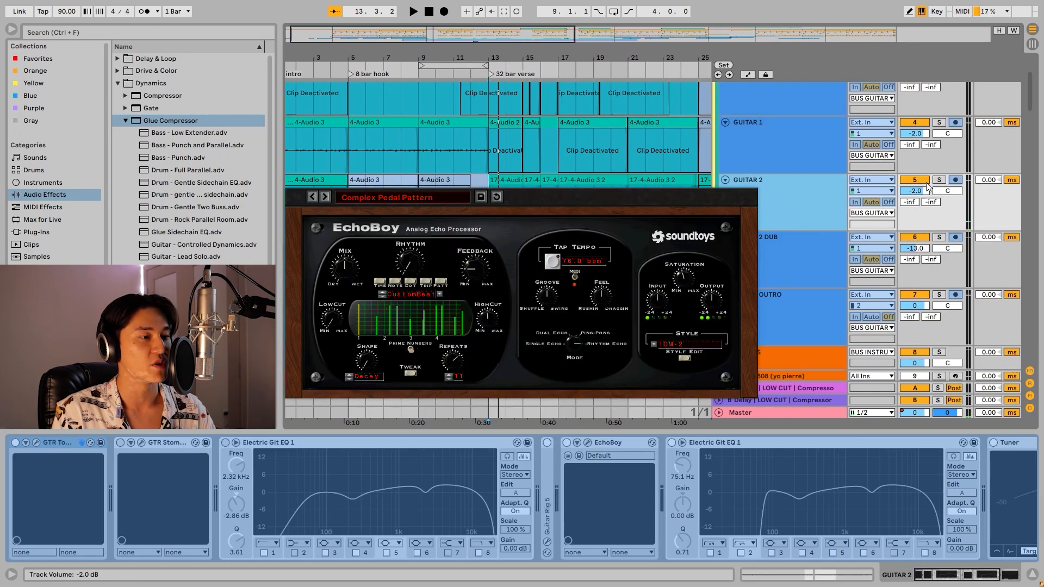
scroll(783, 206, "down", 2)
scroll(599, 152, "up", 2)
left_click(494, 175)
scroll(548, 108, "right", 2)
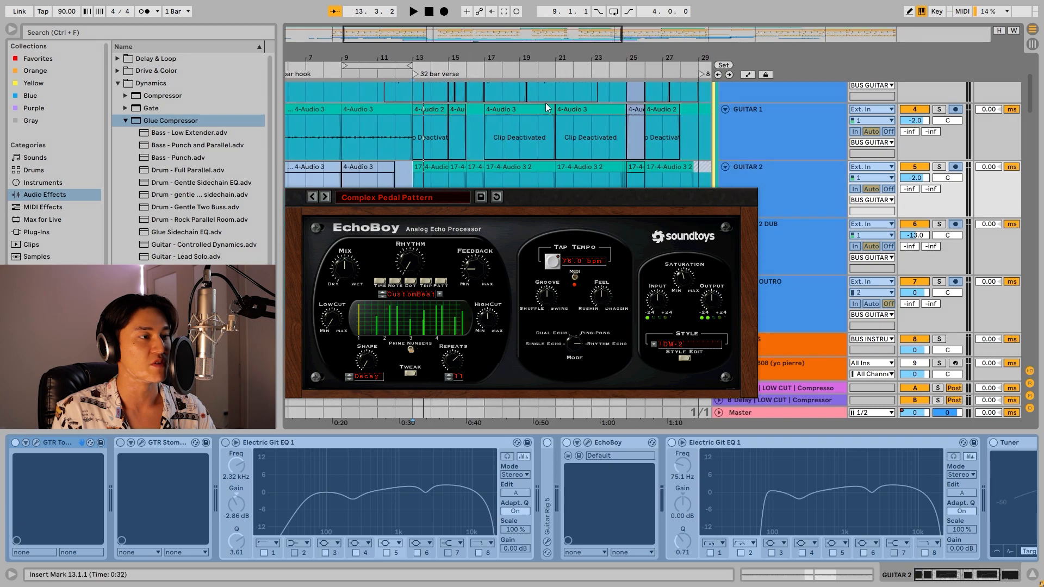
left_click(747, 180)
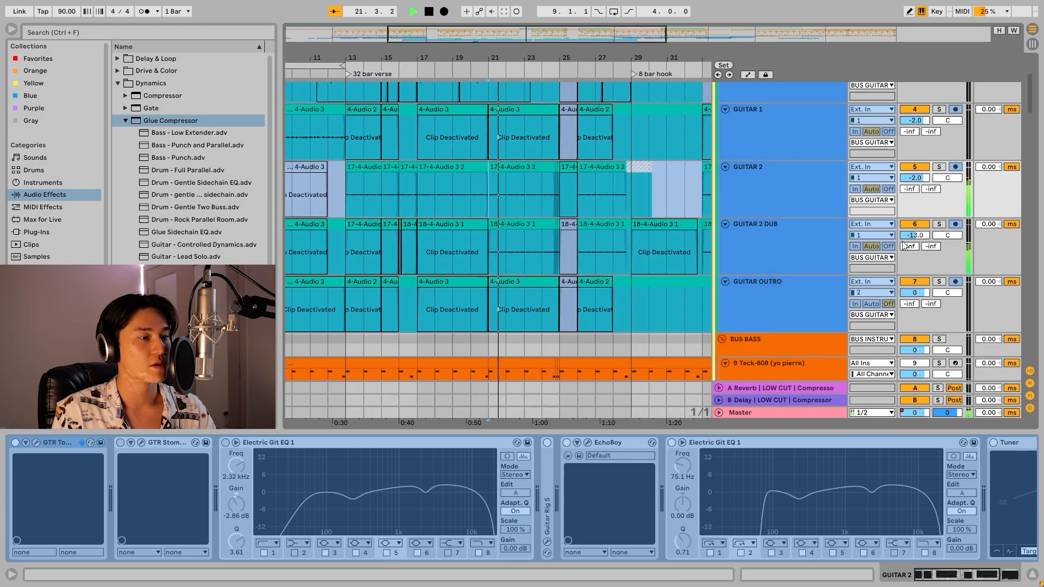
Solo the GUITAR 2 DUB track and play it back.
key("space")
left_click(940, 225)
key("space")
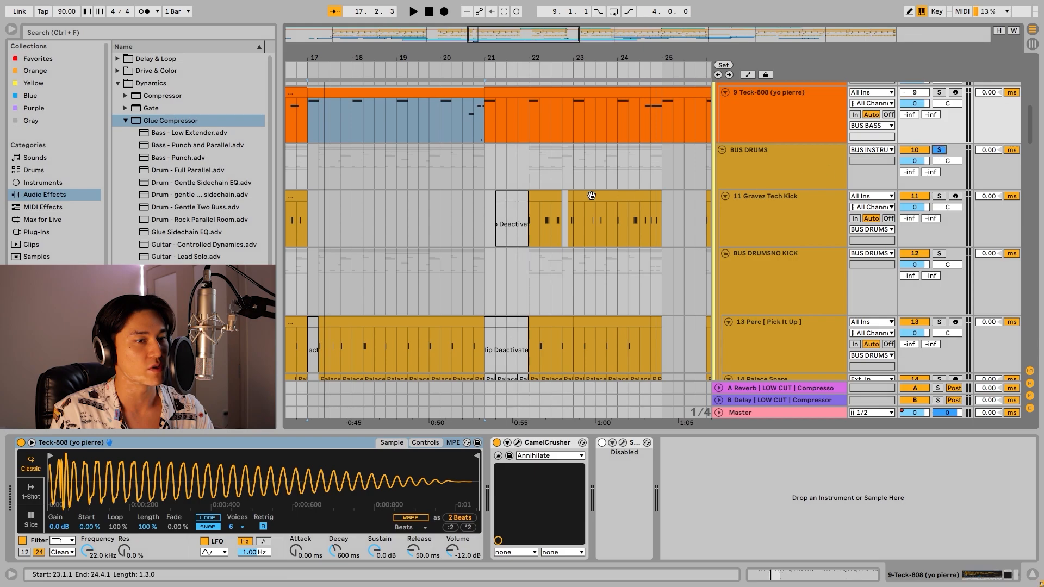
Examine the drum layers around bar 23, including the Gravez Tech Kick, Perc, Palace Snare, Clap and AUGUST SNARE tracks.
scroll(589, 233, "down", 3)
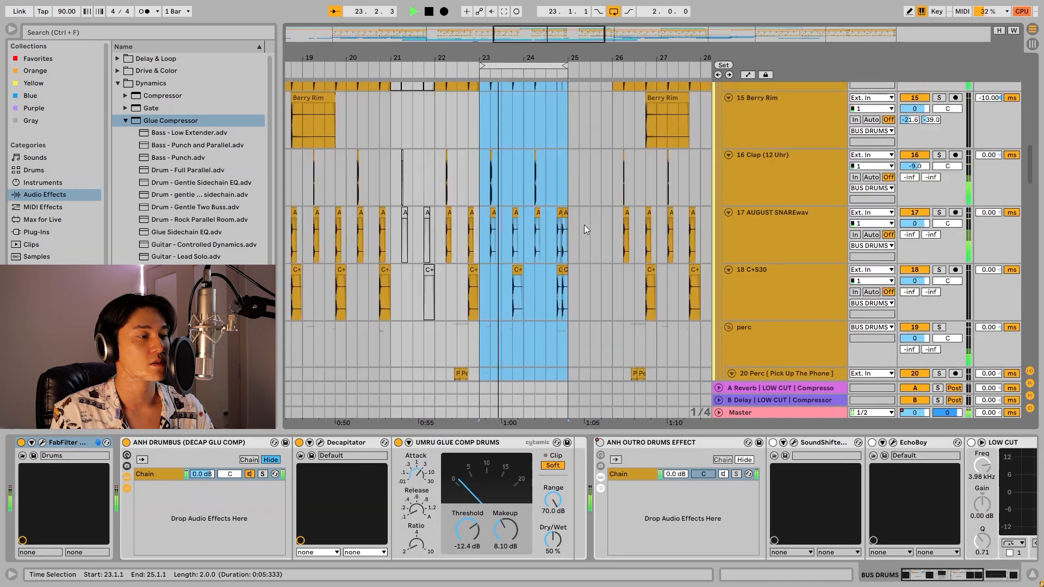
scroll(586, 225, "up", 5)
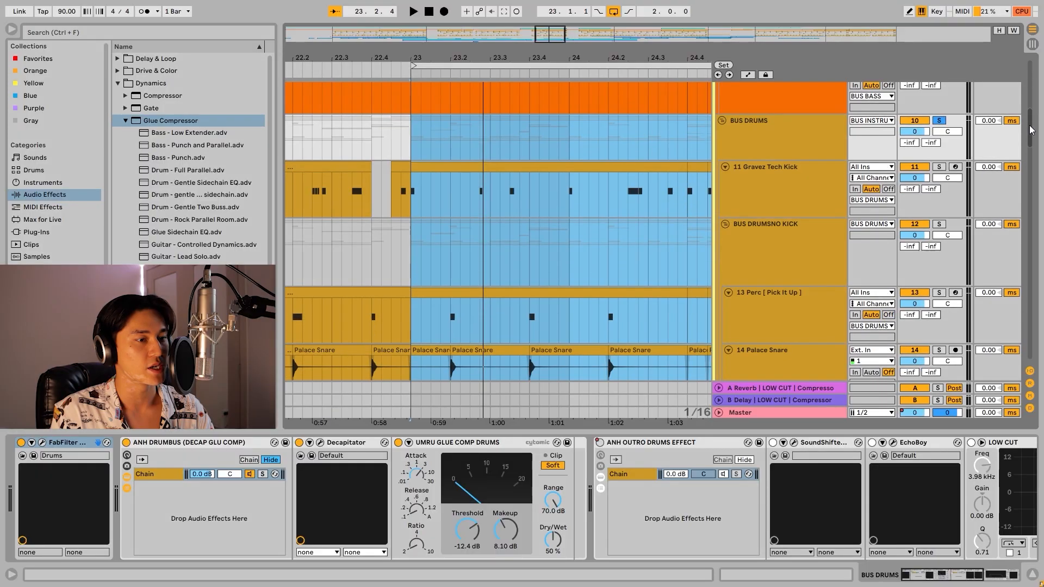
scroll(1031, 129, "down", 5)
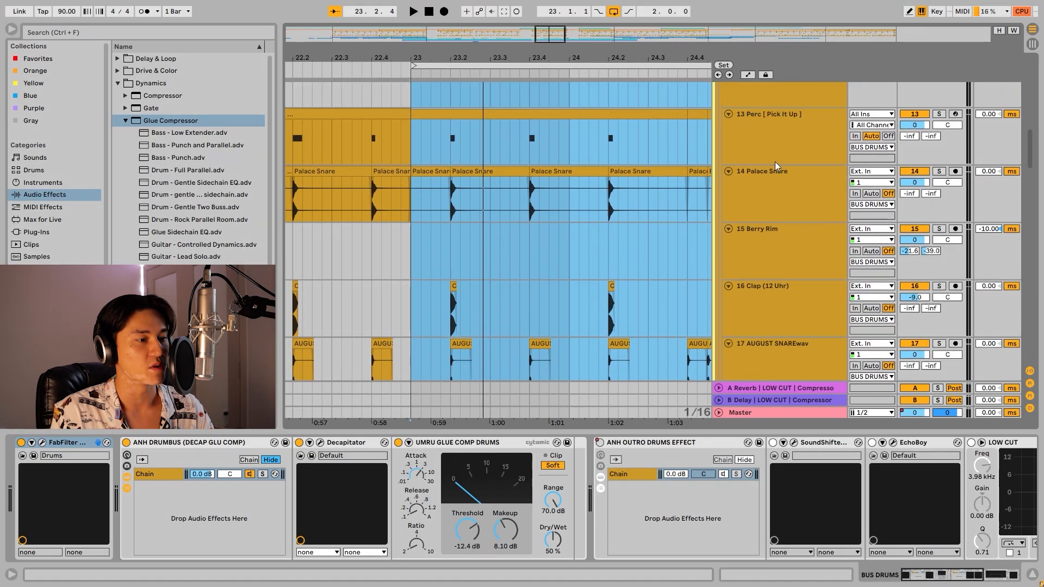
left_click(471, 142)
left_click(469, 206)
scroll(469, 207, "down", 2)
left_click(497, 252)
scroll(497, 257, "down", 2)
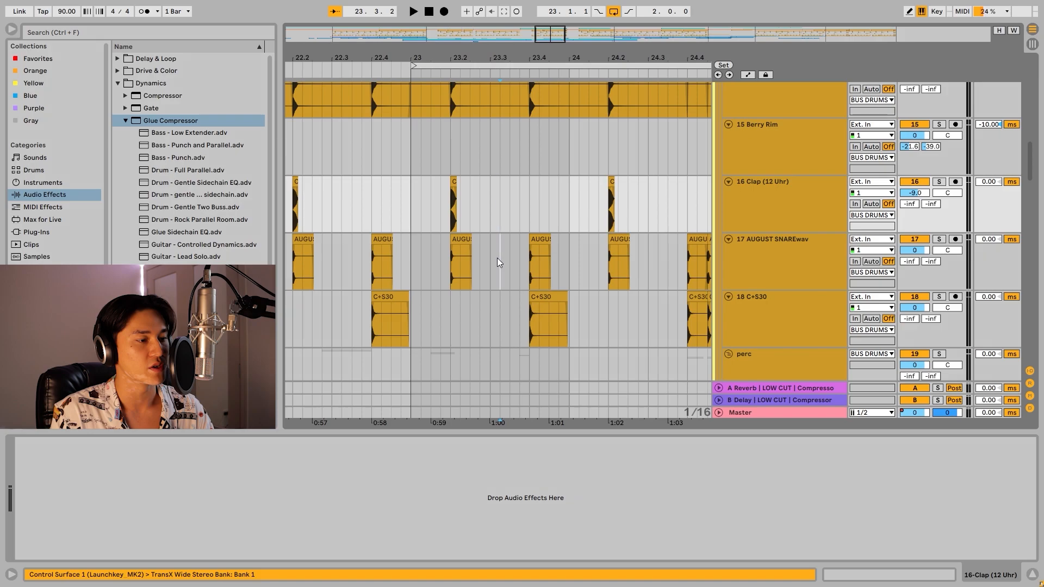
left_click(498, 262)
scroll(499, 270, "down", 2)
scroll(500, 270, "up", 2)
left_click(529, 273)
scroll(529, 273, "up", 6)
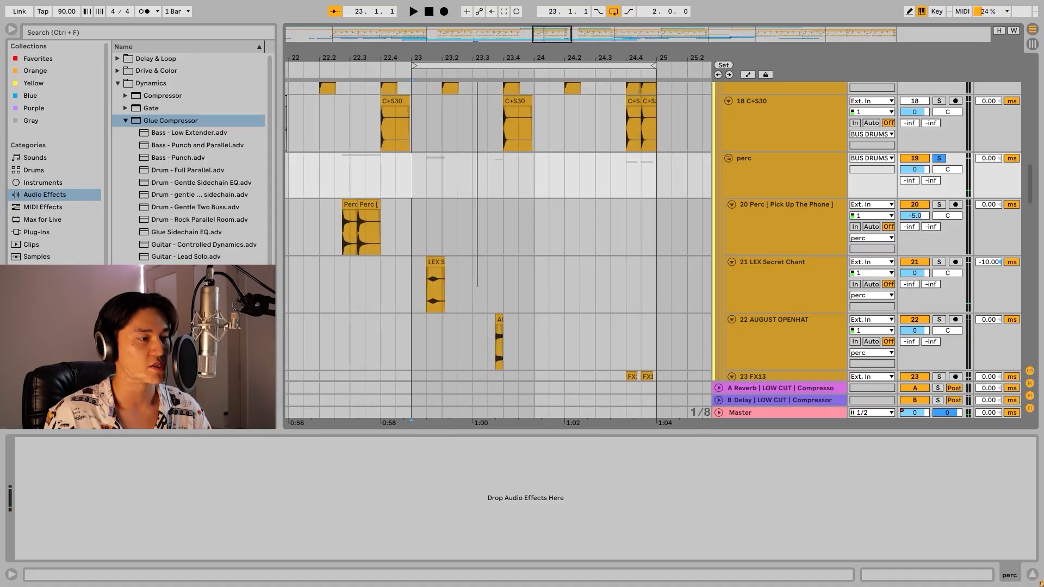
Play the two-bar loop from bar 23 and select the LEX Secret Chant clip in the perc group.
scroll(551, 246, "down", 5)
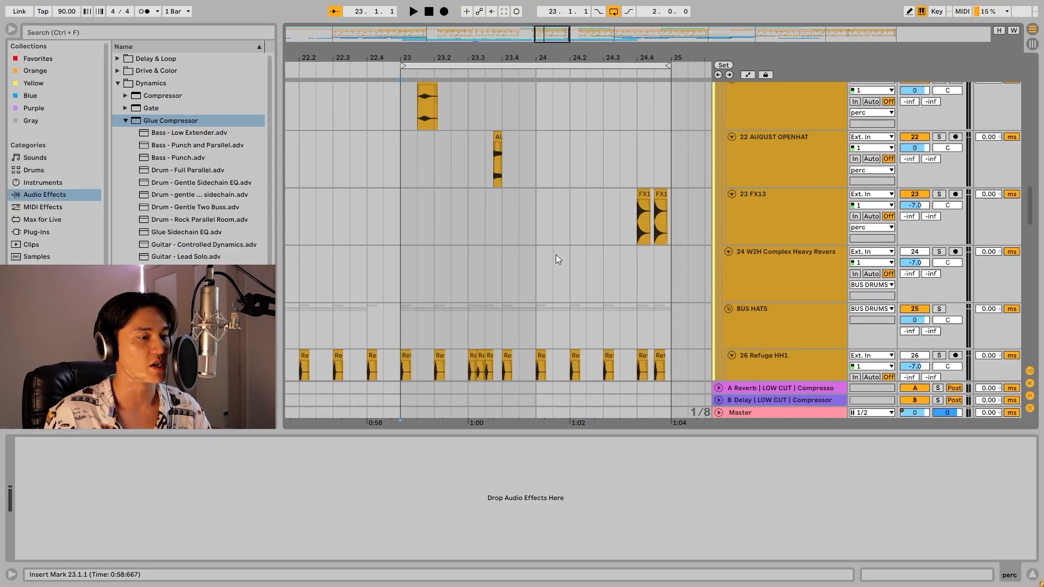
key("space")
scroll(559, 257, "down", 1)
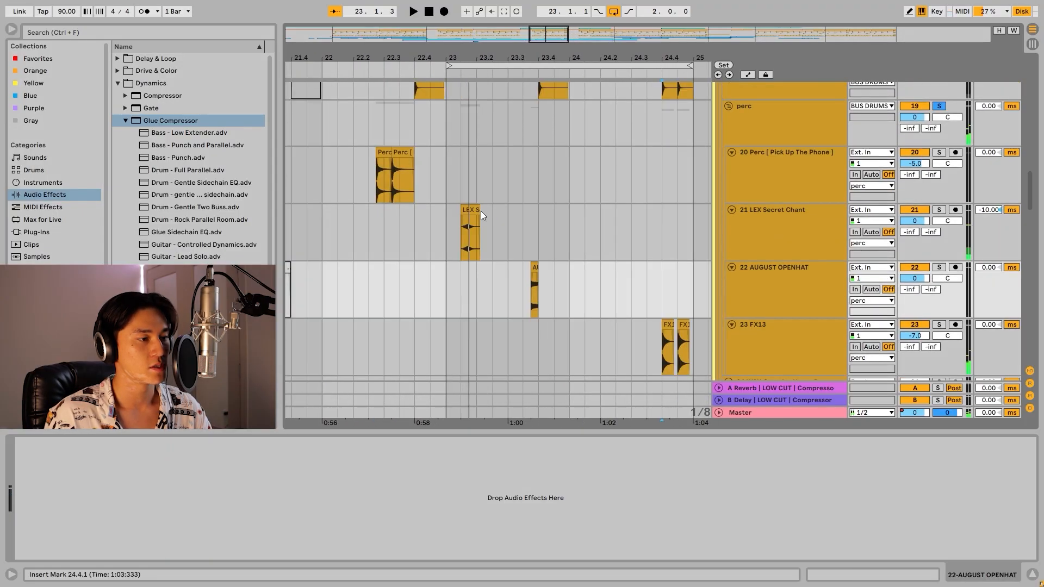
left_click(471, 212)
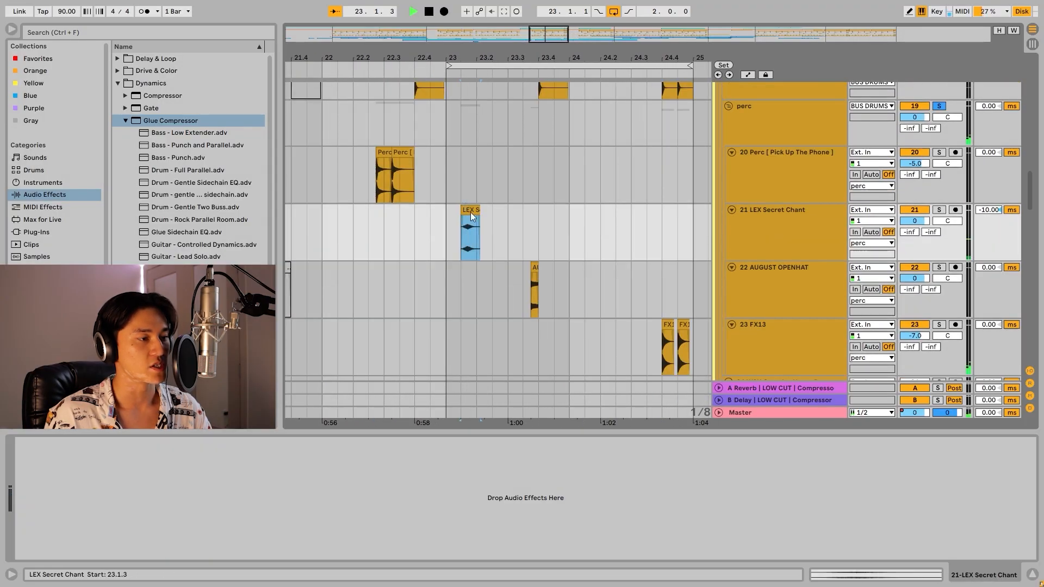
Play back the percussion clips on the LEX Secret Chant, AUGUST OPENHAT and FX13 tracks.
key("space")
left_click(549, 269)
scroll(590, 261, "down", 3)
key("space")
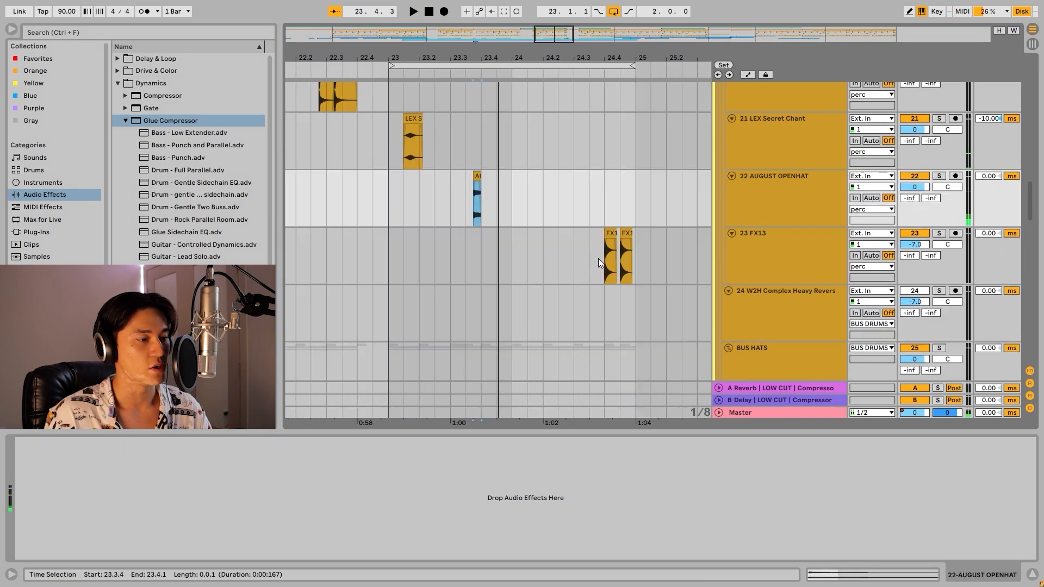
left_click(603, 257)
key("space")
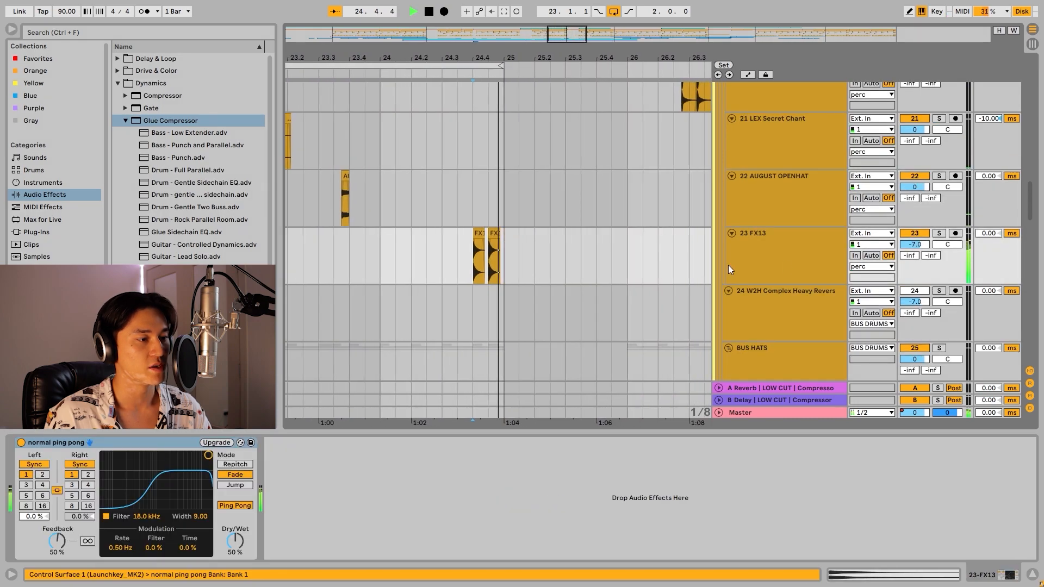
Solo the BUS HATS group and play its hi-hat layers from bar 23.
key("space")
left_click(798, 252)
left_click(615, 282)
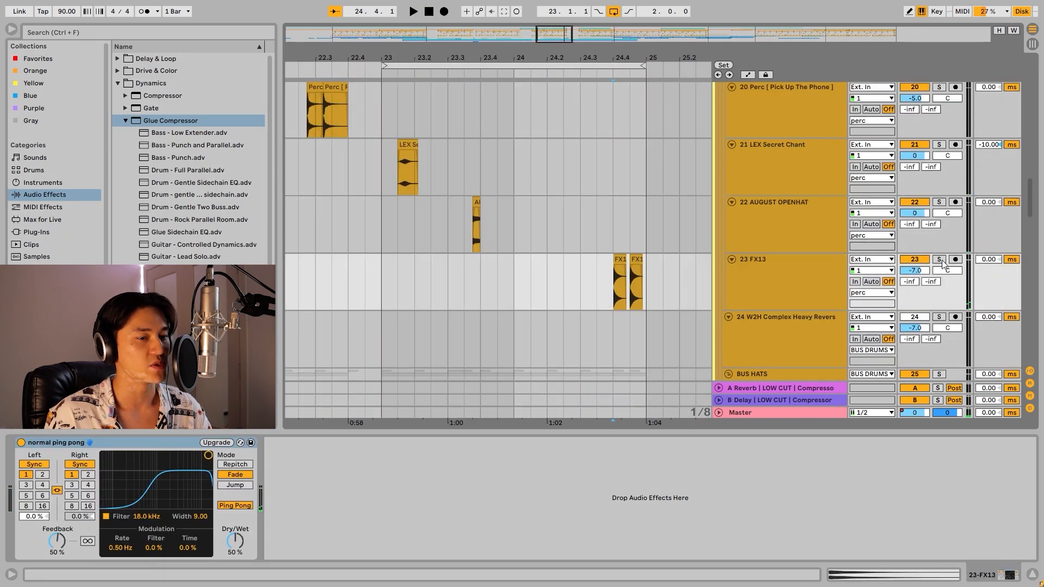
left_click(940, 259)
key("space")
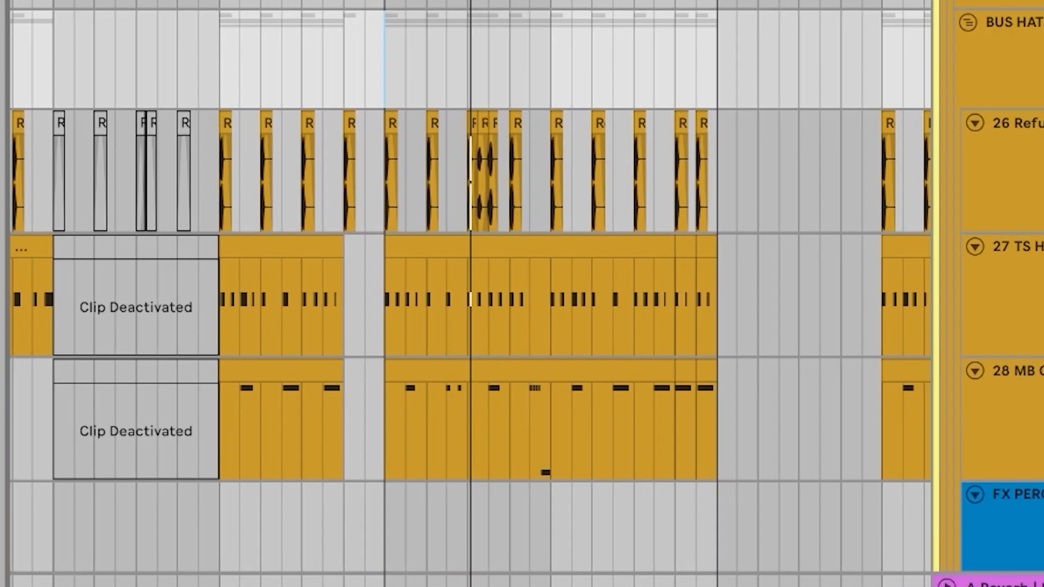
scroll(470, 294, "up", 5)
scroll(470, 293, "down", 2)
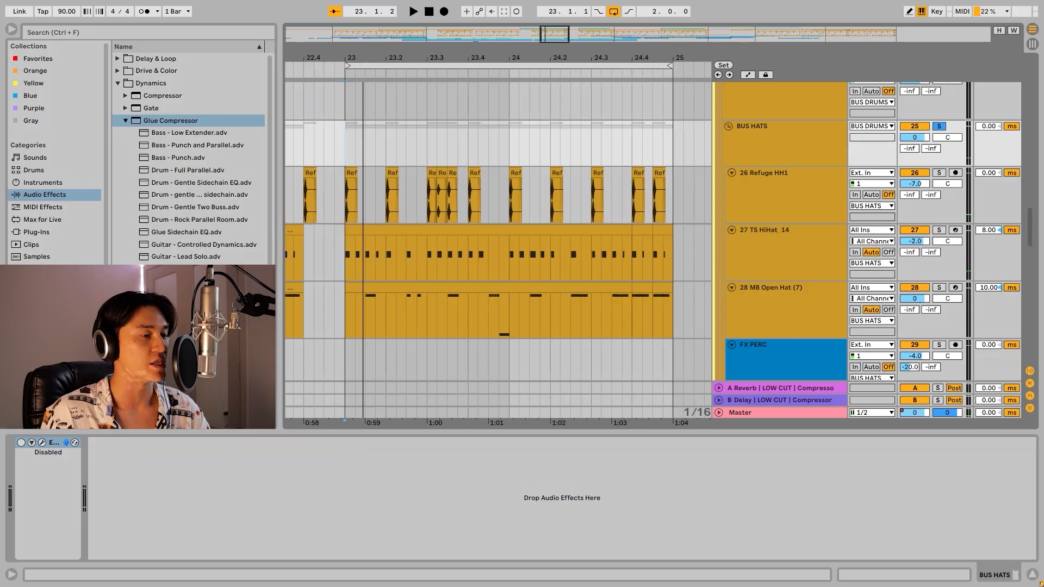
left_click_drag(564, 36, 565, 38)
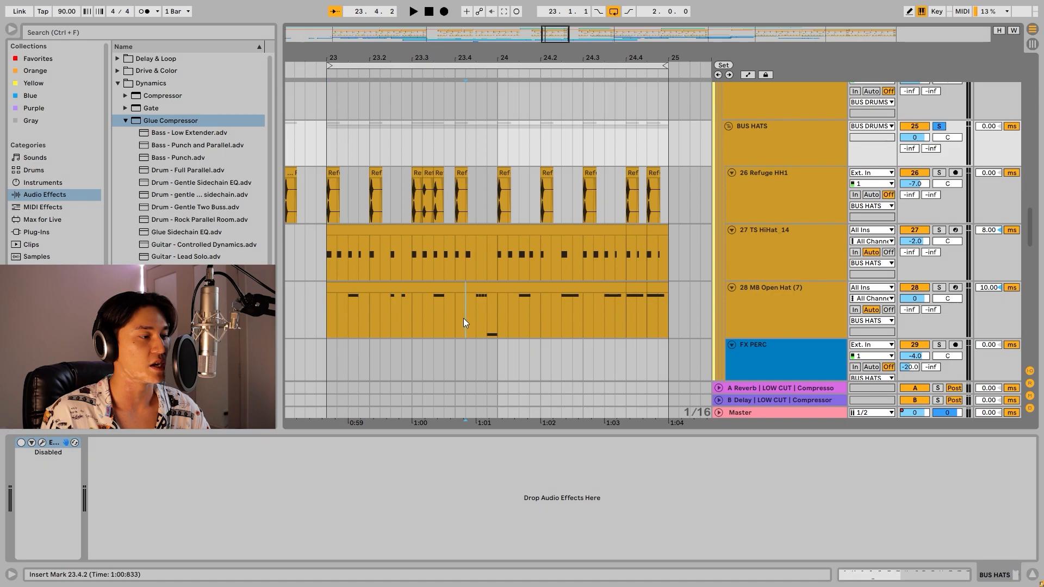
Solo the MB Open Hat (7) track, play it from bar 23, and remove the solo.
left_click(457, 285)
left_click(920, 289)
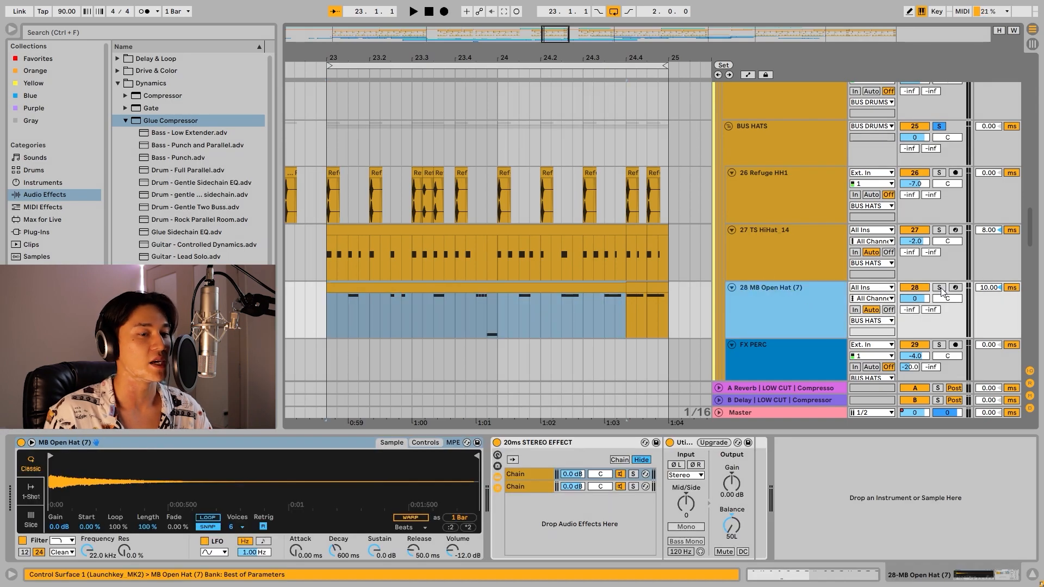
key("space")
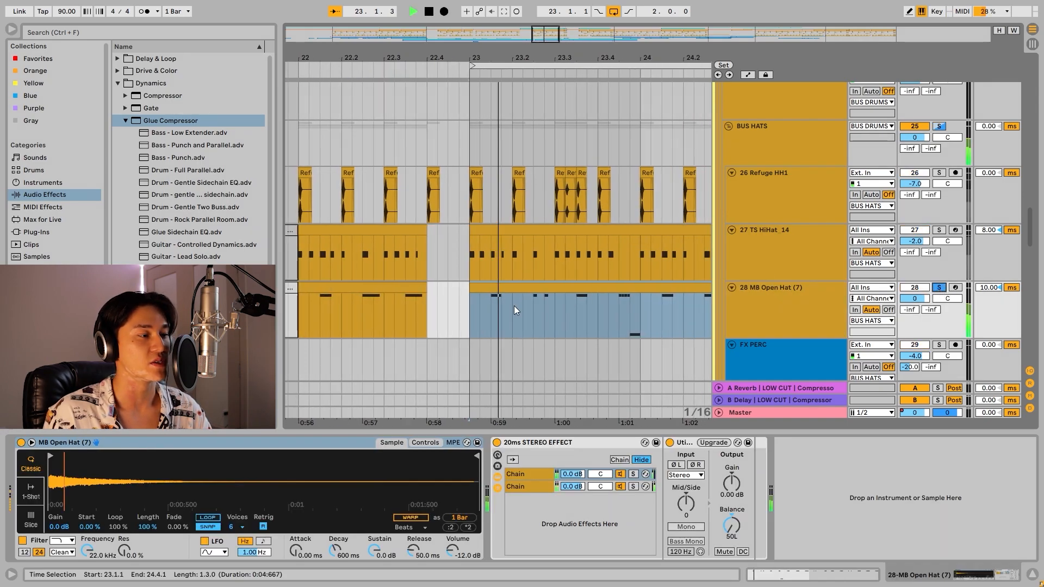
scroll(784, 272, "up", 1)
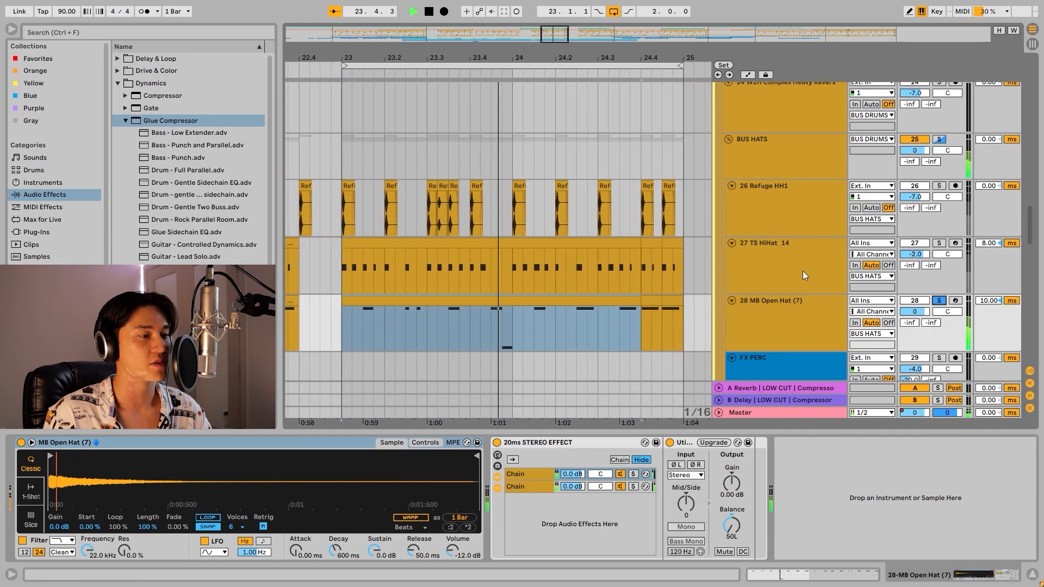
left_click(939, 296)
key("space")
Select the BUS DRUMSNO KICK group and play the full drum loop from bar 23 while viewing the hi-hat tracks.
scroll(939, 293, "up", 15)
left_click_drag(439, 57, 482, 61)
left_click(341, 197)
key("space")
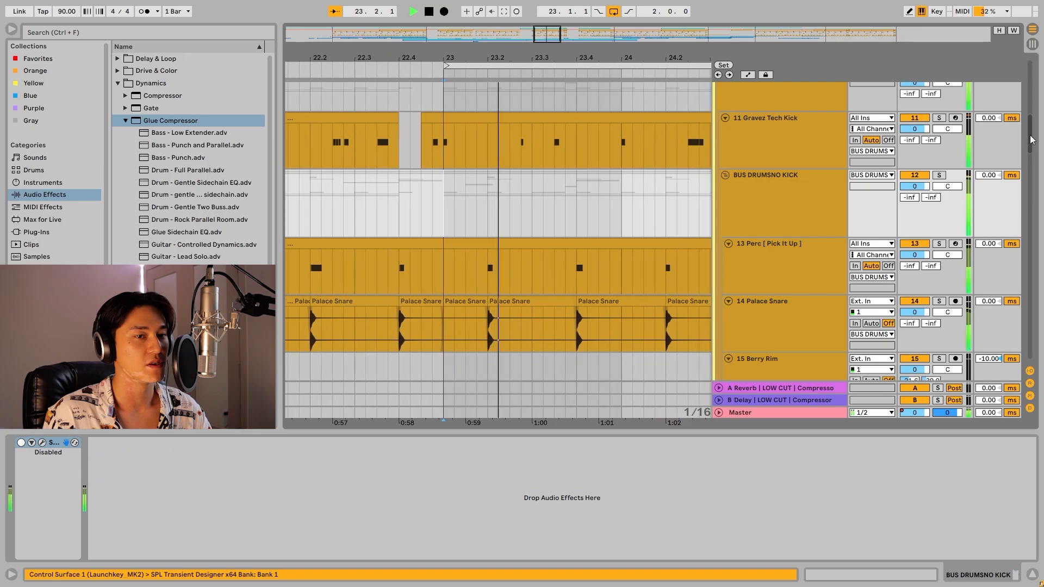
scroll(1018, 195, "down", 15)
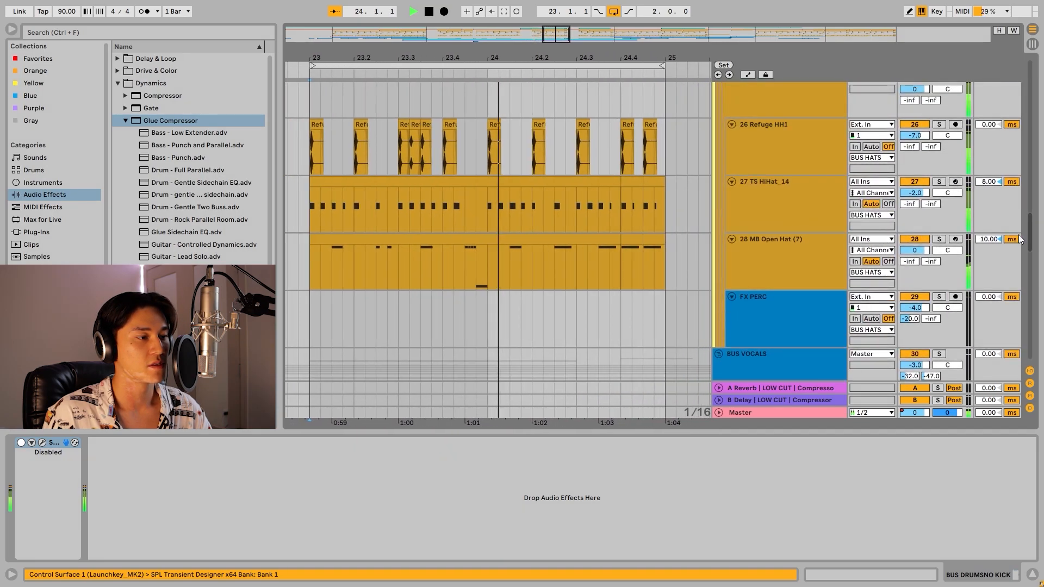
scroll(1018, 236, "up", 2)
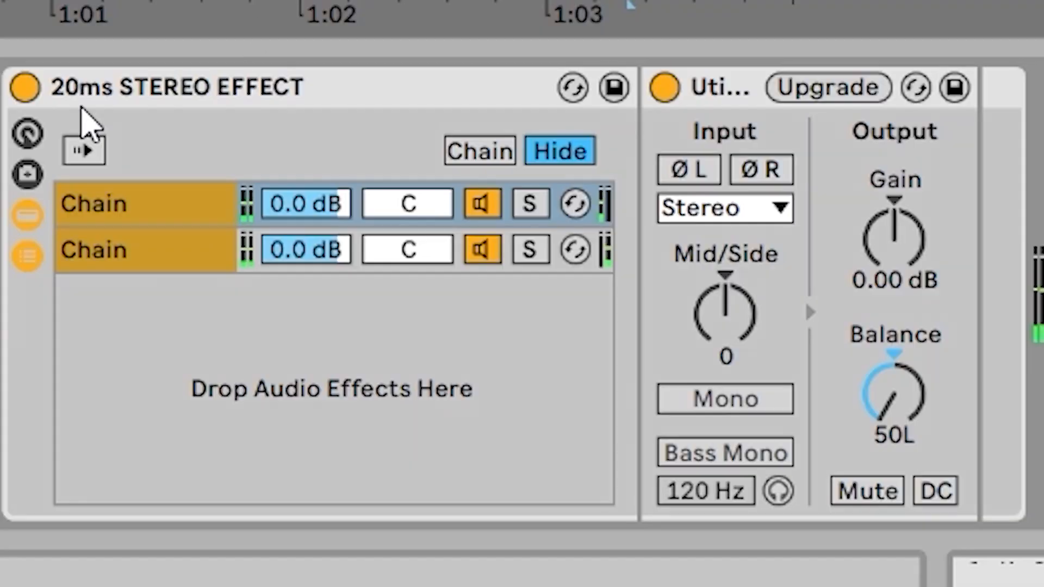
Examine the 20ms STEREO EFFECT rack, and solo TS HiHat_14 and MB Open Hat (7) to review their playback and track delays.
left_click(228, 88)
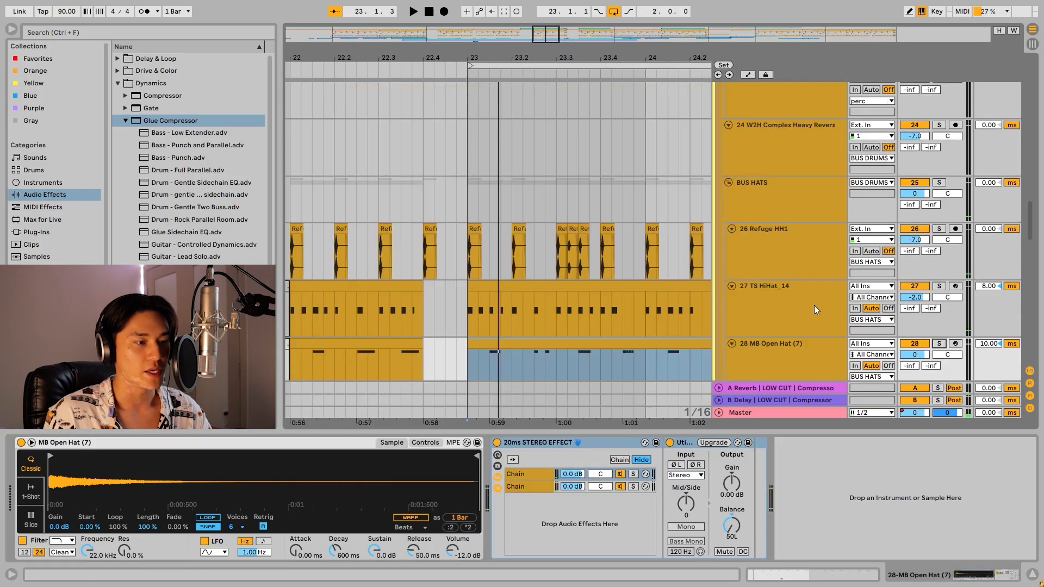
left_click(814, 305)
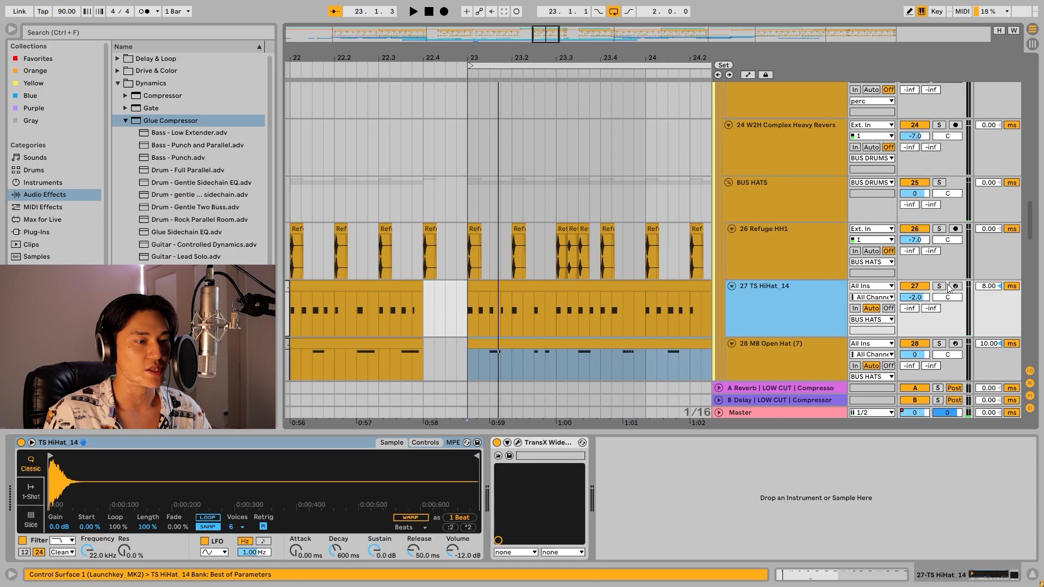
left_click(802, 288)
key("space")
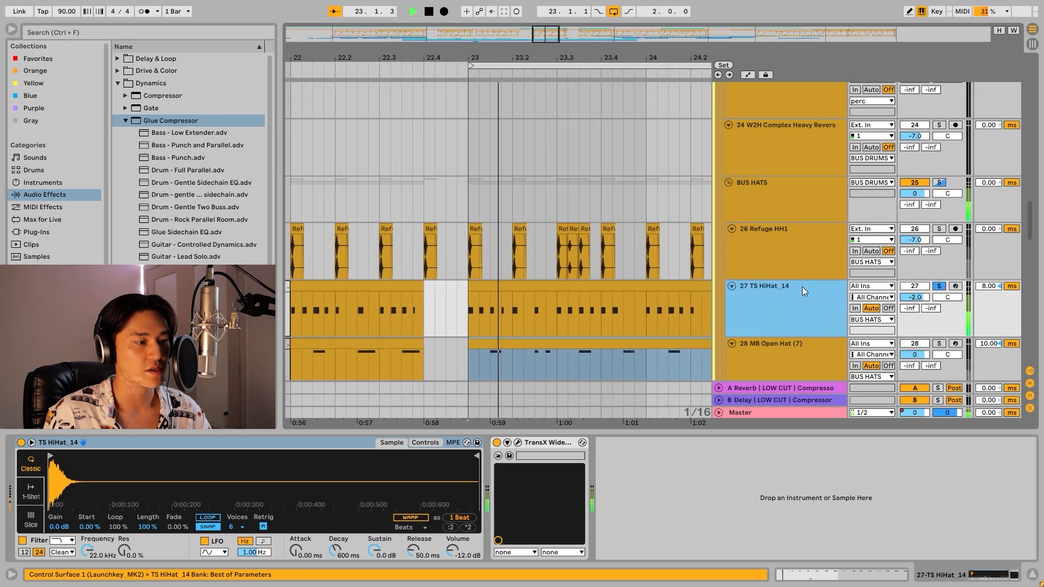
scroll(827, 284, "down", 2)
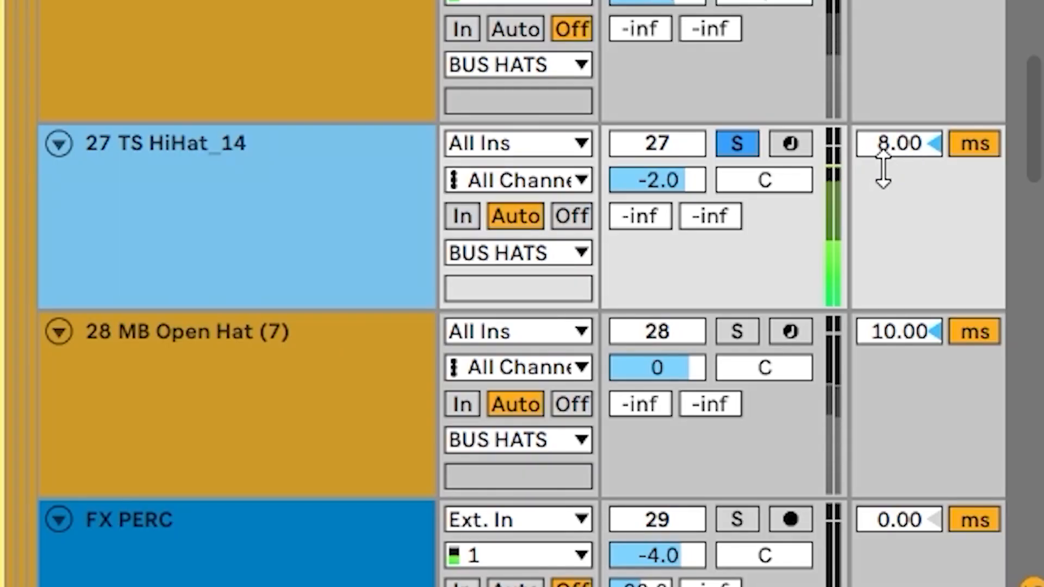
left_click(740, 333)
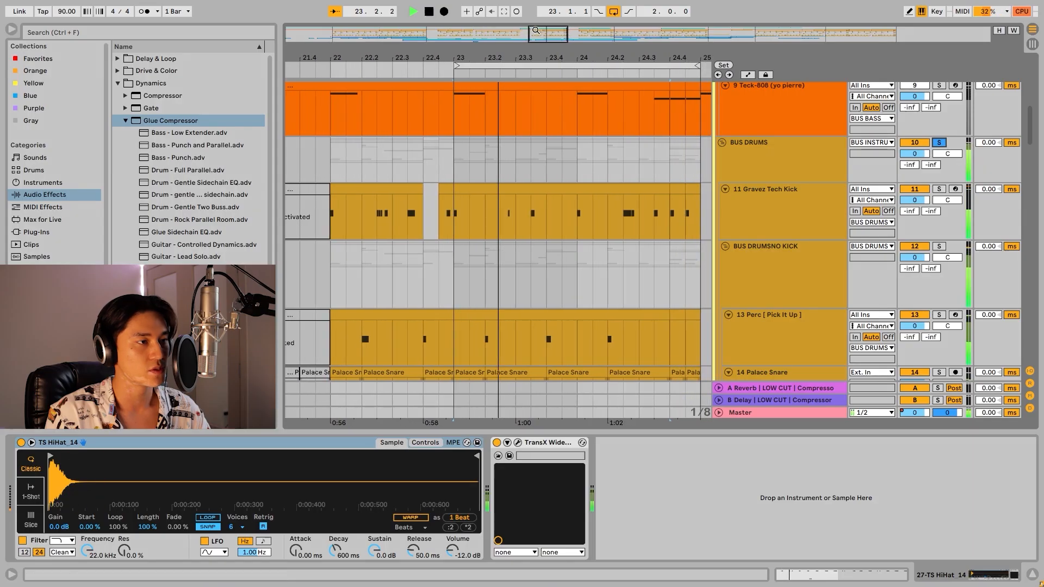
Play the soloed BUS DRUMS group together with the soloed Teck-808 (yo pierre) bass.
scroll(612, 352, "down", 3)
scroll(633, 242, "up", 2)
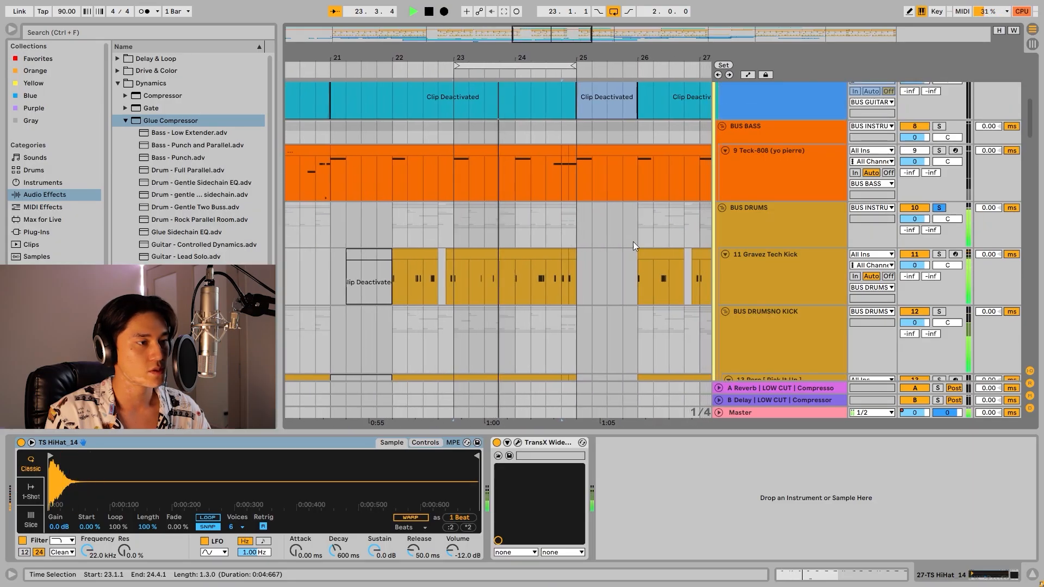
scroll(633, 241, "up", 2)
key("space")
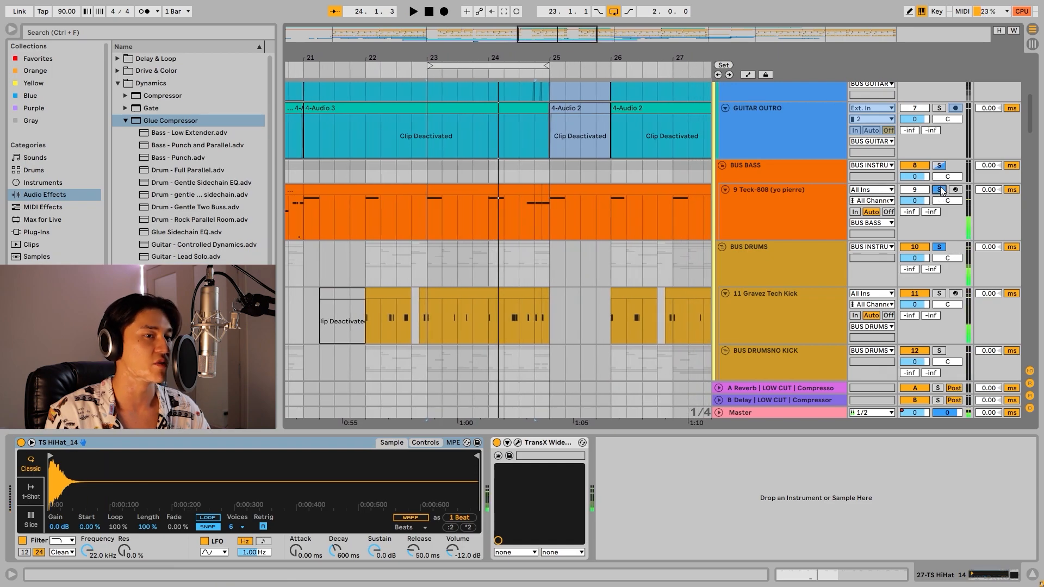
key("space")
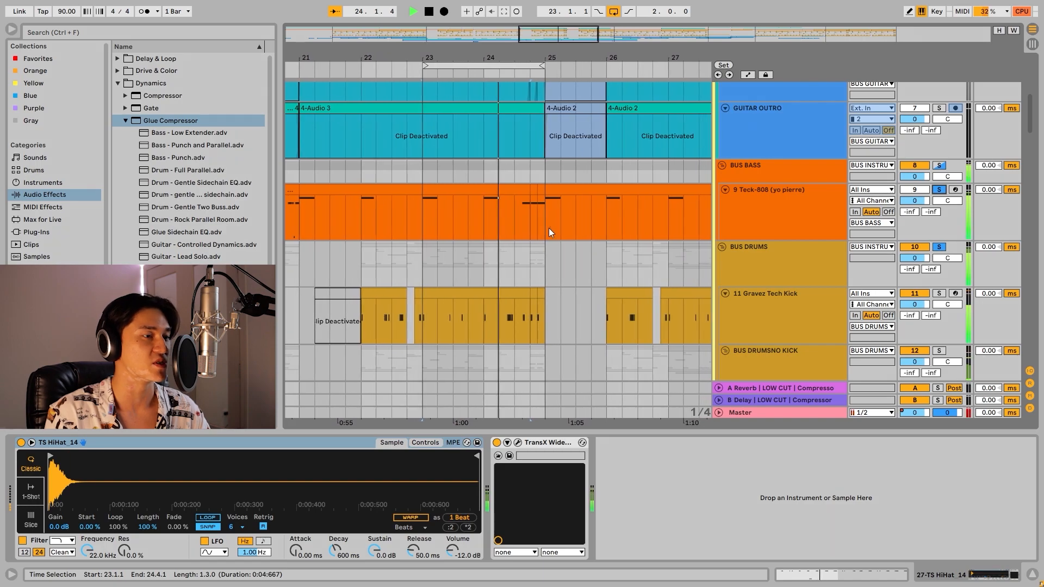
left_click(530, 221)
Expand the BUS DRUMS group to examine its kick and no-kick layers and its effect chain, and collapse it again.
scroll(587, 257, "up", 2)
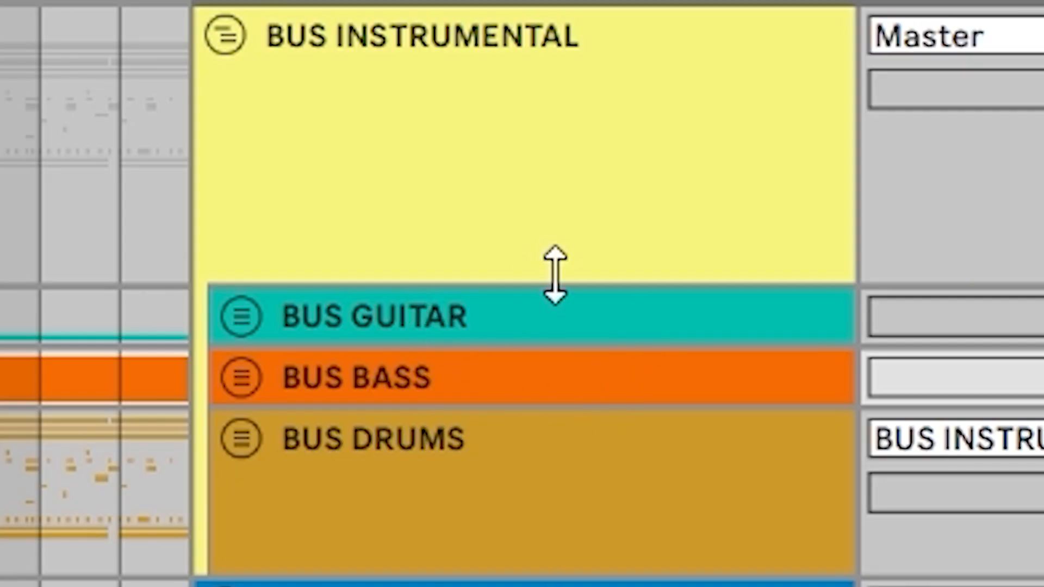
left_click(457, 321)
left_click(438, 489)
left_click(246, 440)
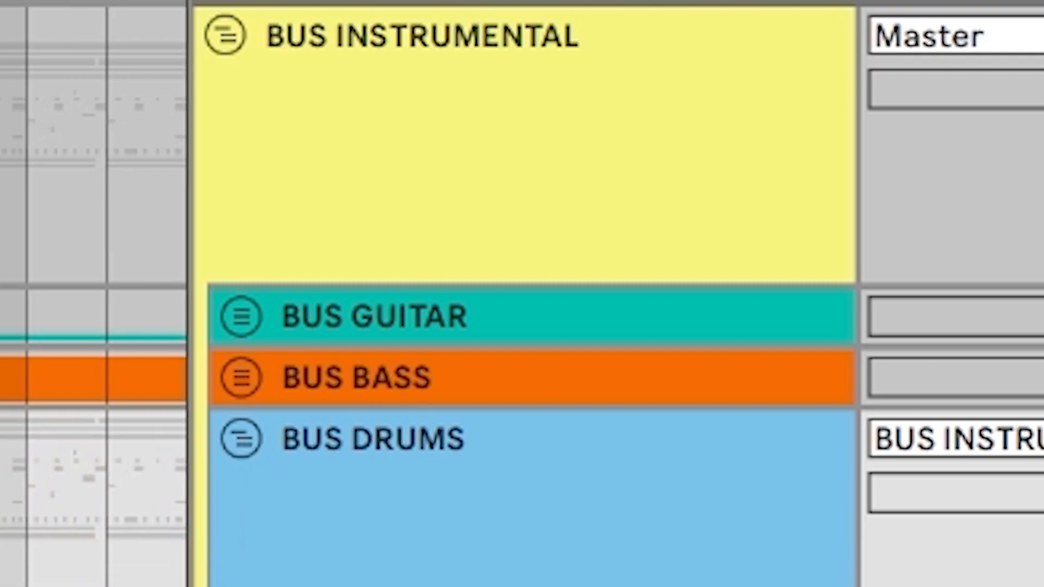
scroll(226, 568, "down", 2)
left_click(226, 569)
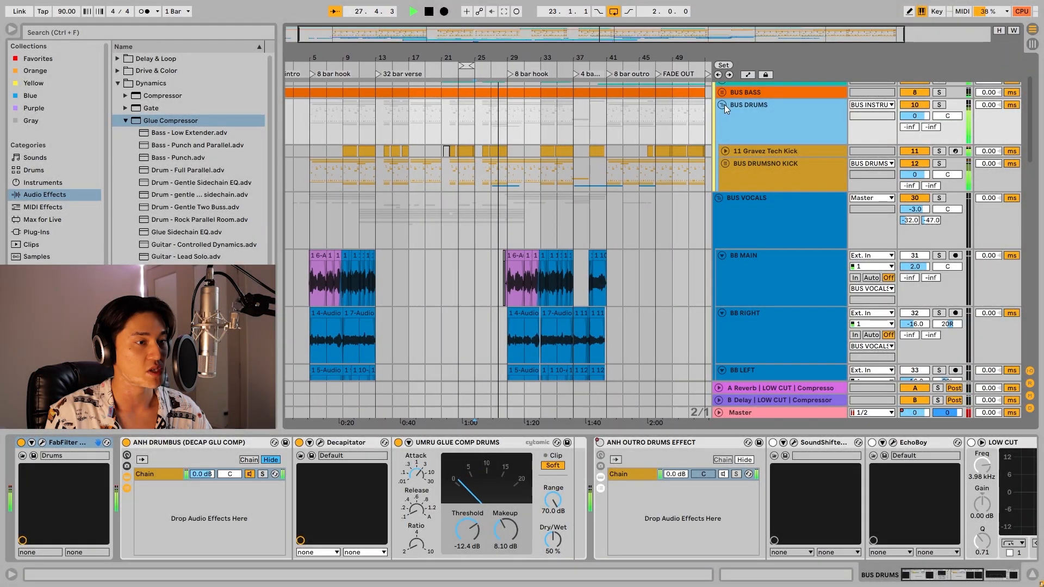
left_click(724, 106)
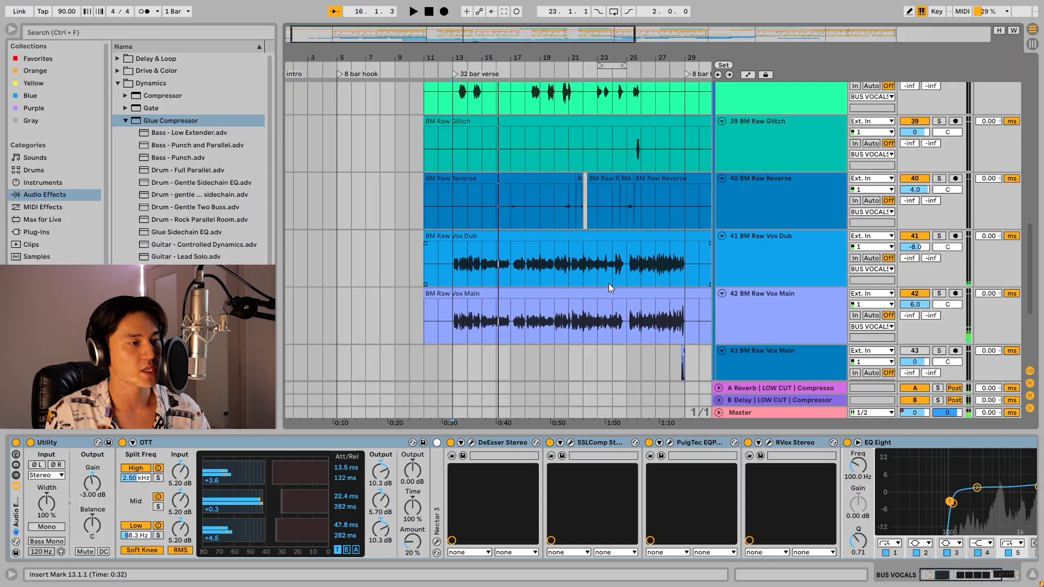
Play the BM Raw Vox Dub and BM Raw Vox Main tracks from the start of the 32 bar verse.
scroll(609, 290, "down", 3)
left_click(624, 204)
key("space")
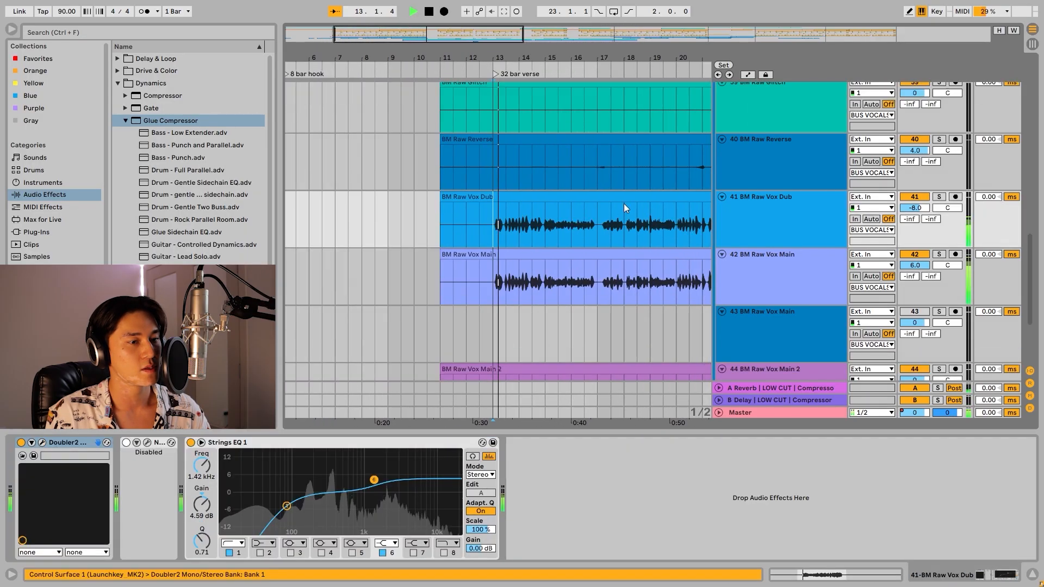
scroll(624, 204, "up", 1)
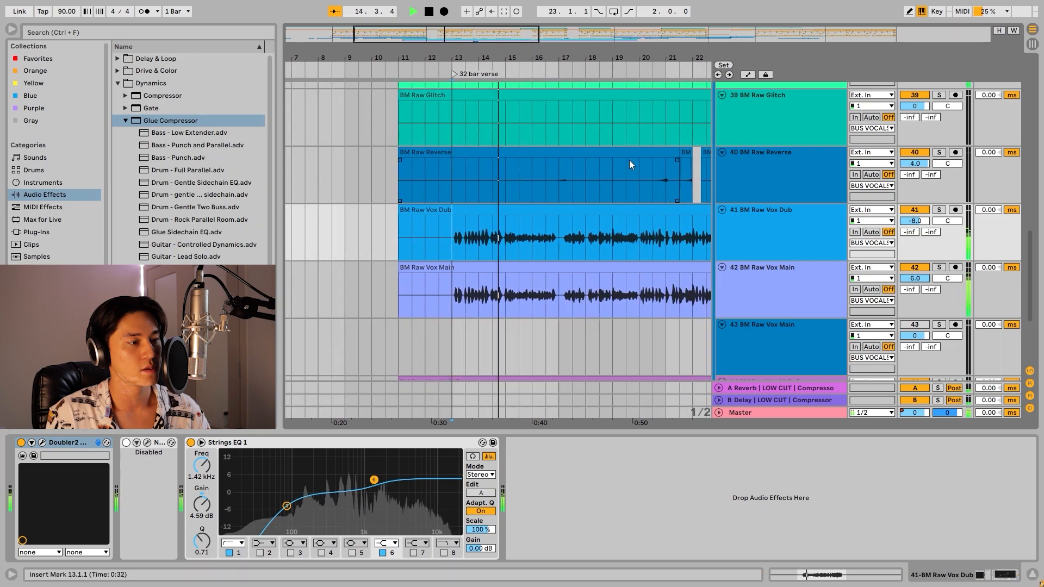
key("space")
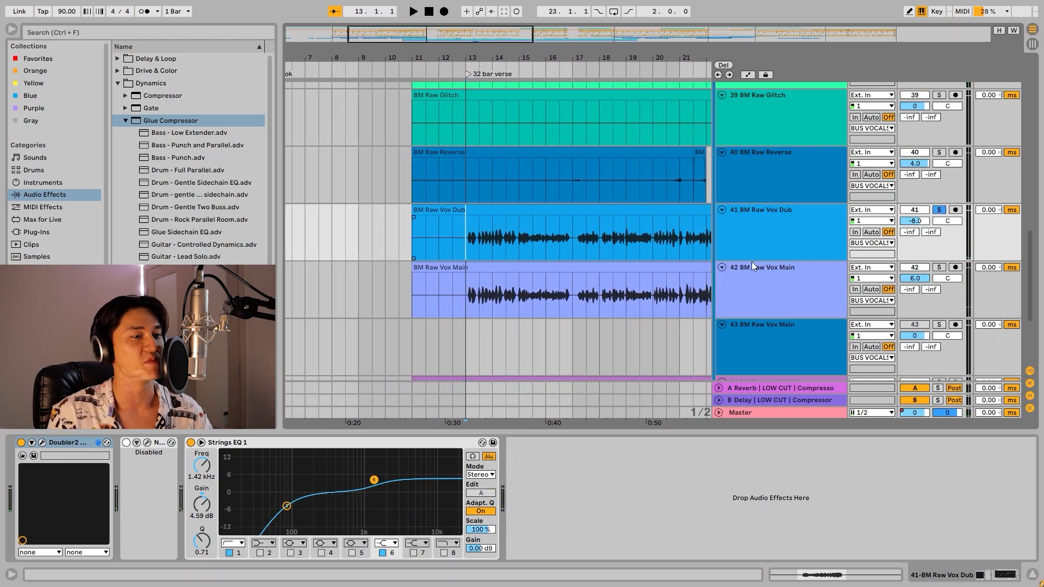
Solo BM Raw Vox Dub to hear its Doubler effect, and add BM Raw Vox Main to the solo for comparison.
left_click(961, 275)
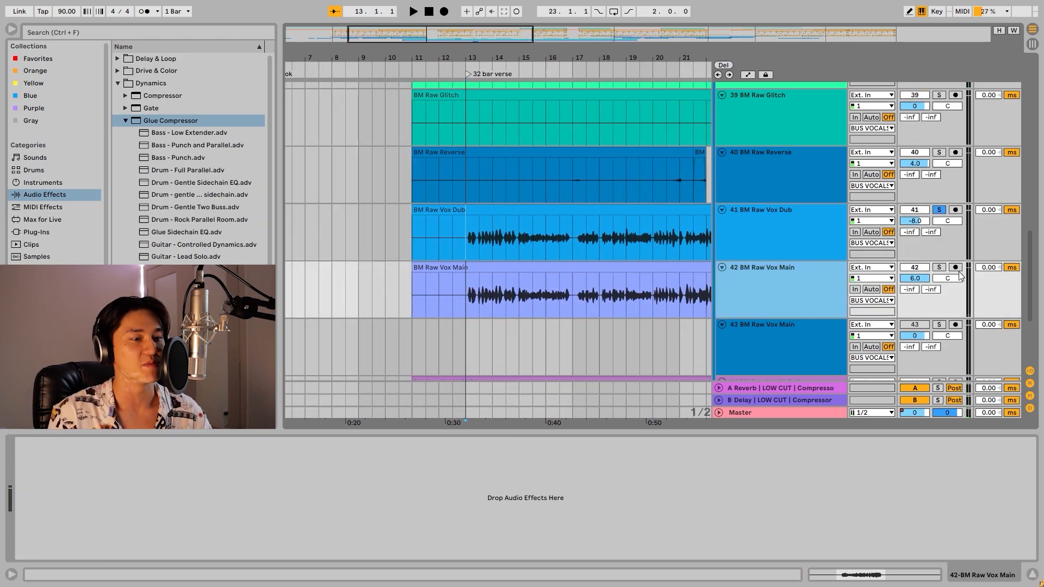
scroll(783, 283, "up", 3)
scroll(818, 293, "down", 3)
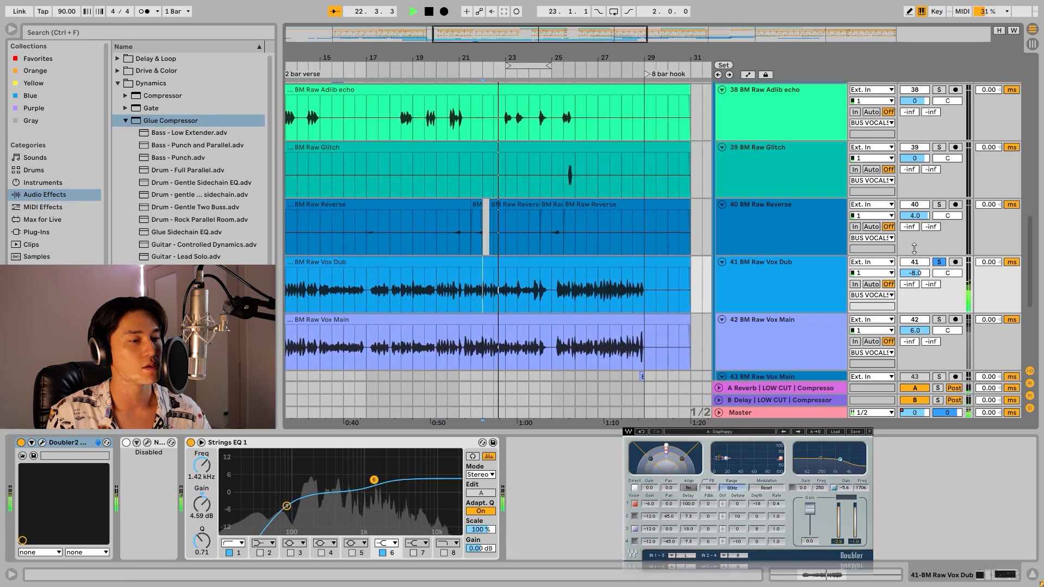
key("space")
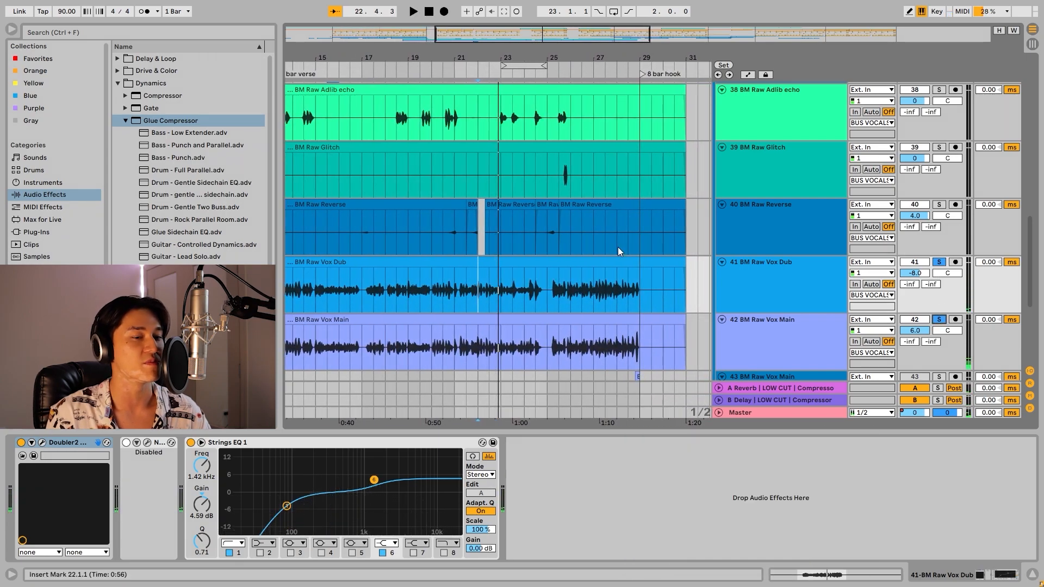
key("space")
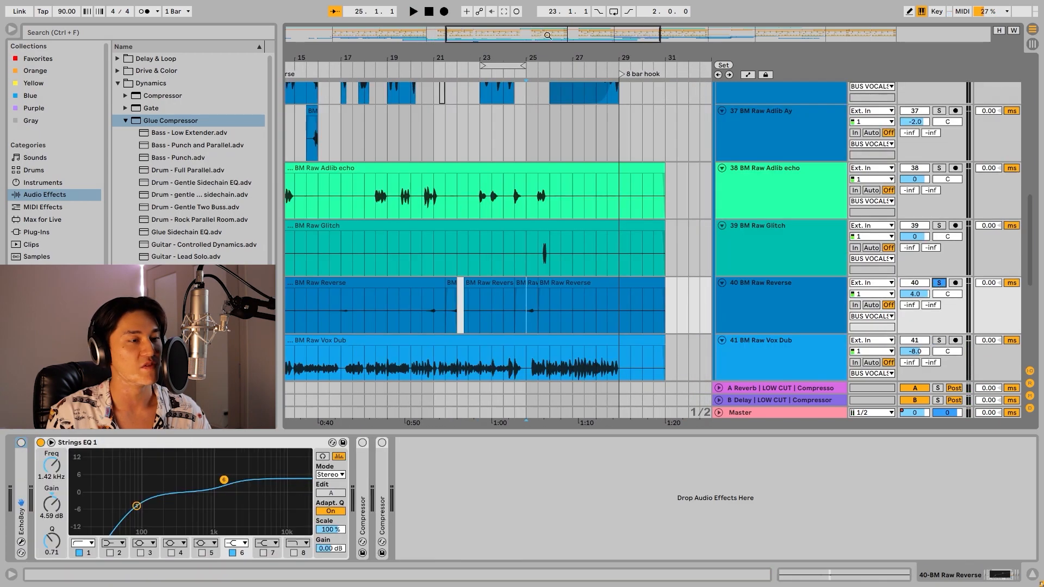
Solo the BM Raw Reverse track and play the reversed vocal from bar 25.
left_click_drag(547, 36, 560, 117)
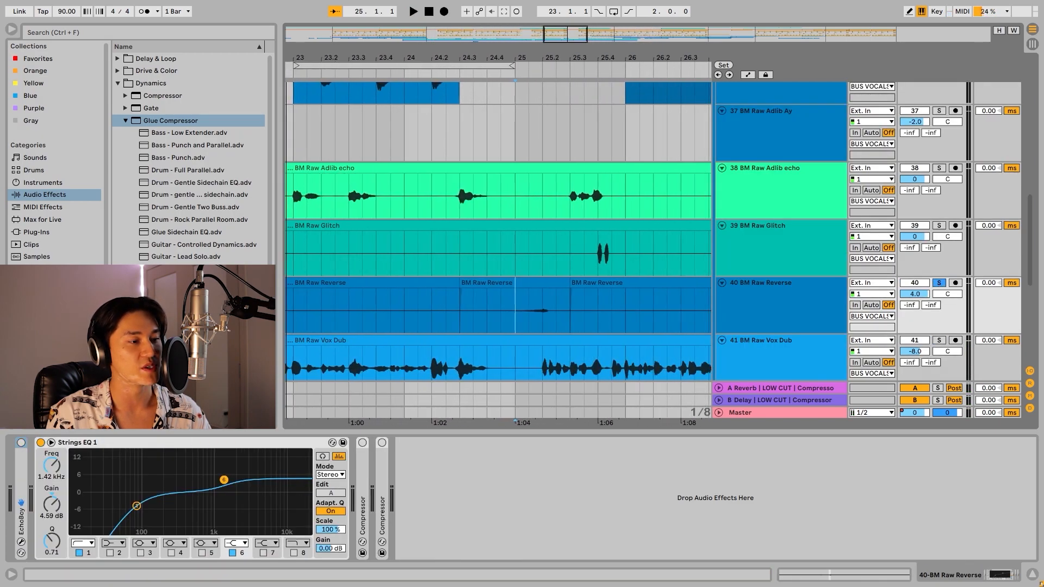
key("space")
key("space")
scroll(789, 160, "down", 2)
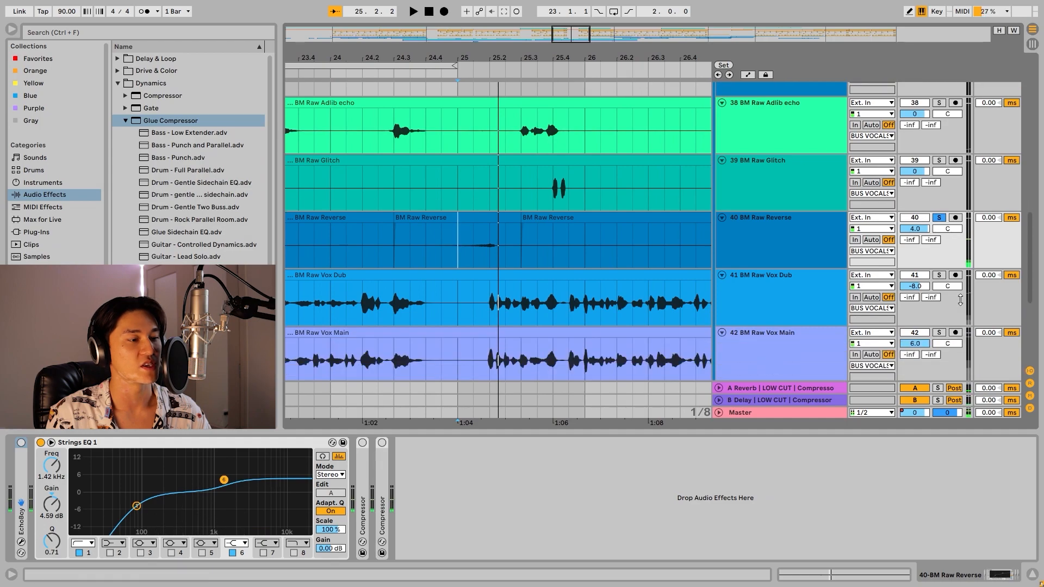
Add BM Raw Vox Dub and BM Raw Vox Main to the reverse track's solo and play from bar 25.
scroll(559, 212, "down", 1)
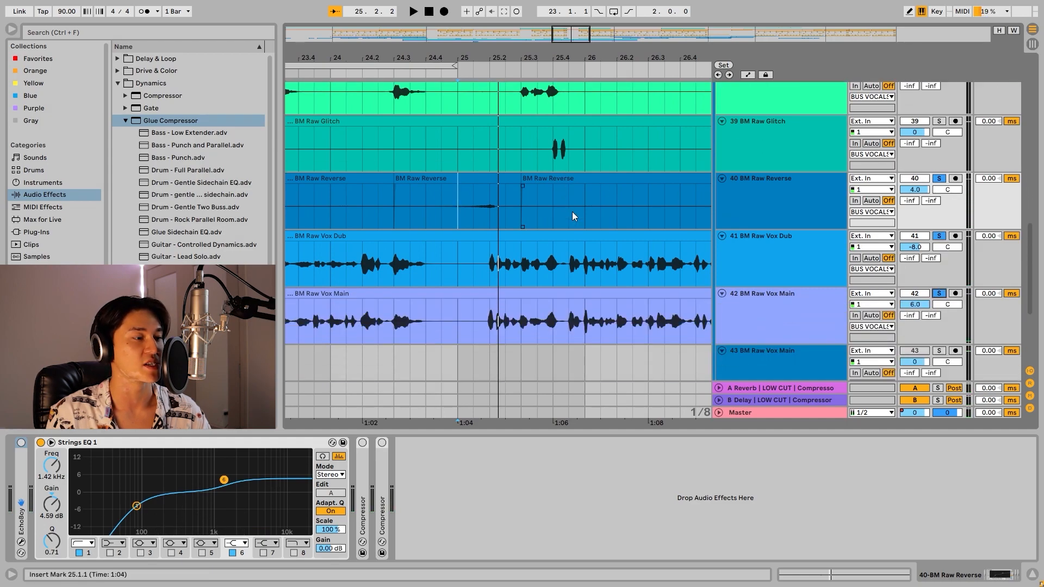
key("space")
scroll(638, 218, "up", 2)
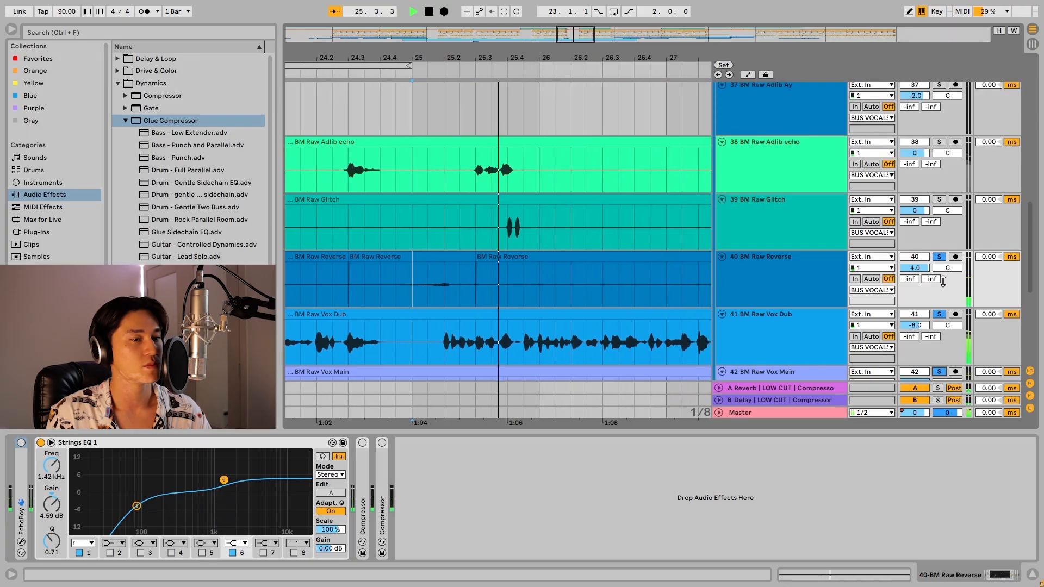
scroll(631, 217, "up", 3)
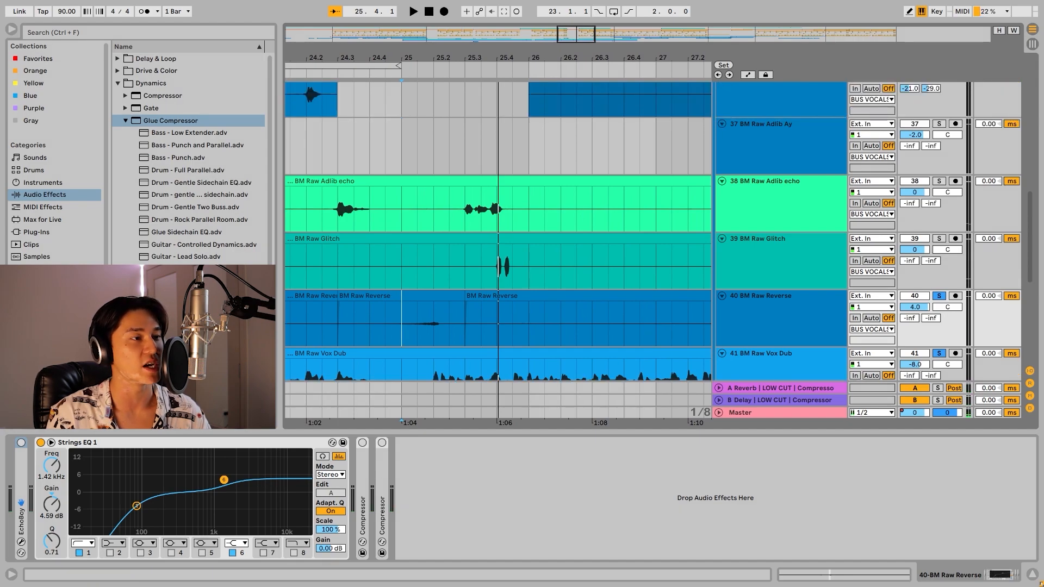
Add BM Raw Glitch to the soloed vocal tracks and play from 25.1.3 through the glitch.
left_click_drag(532, 58, 532, 46)
scroll(569, 154, "up", 2)
left_click(504, 293)
scroll(522, 283, "down", 4)
key("s")
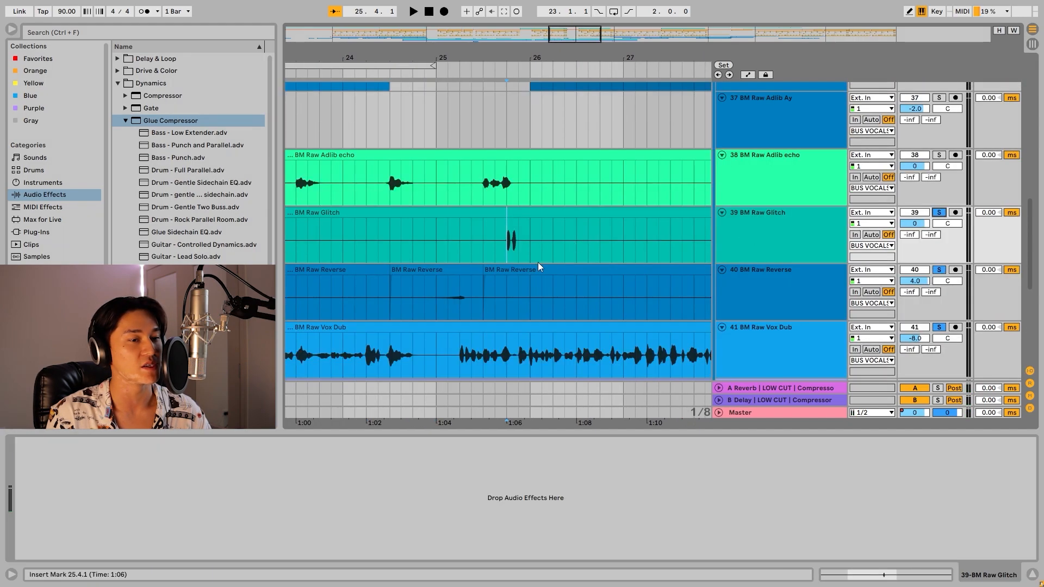
key("space")
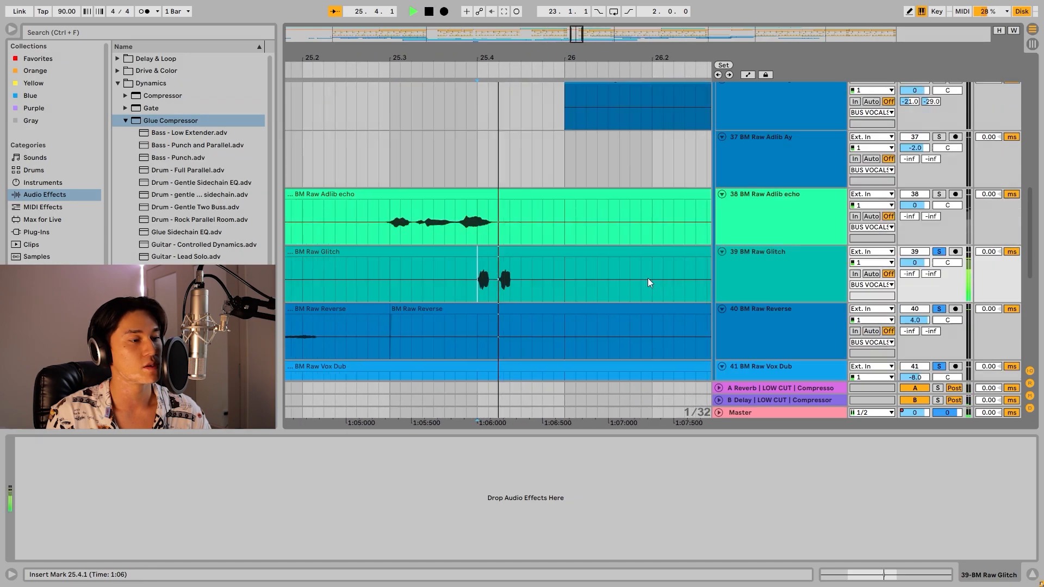
Stop playback and examine the BM Raw Glitch clip around 25.4 up close.
key("space")
scroll(549, 263, "up", 2)
scroll(478, 248, "down", 7)
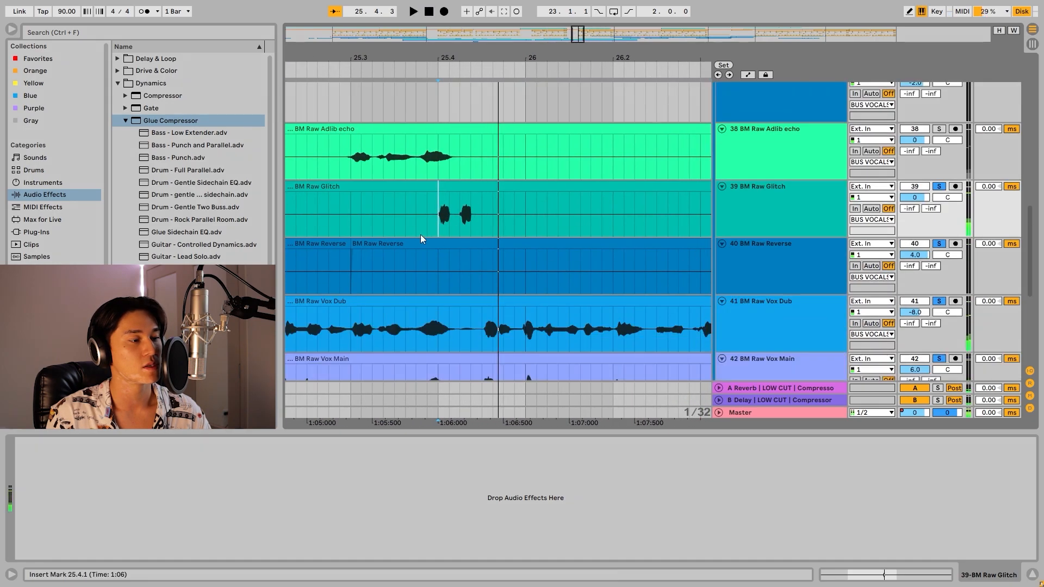
scroll(422, 231, "up", 4)
left_click_drag(579, 35, 578, 27)
scroll(437, 260, "up", 3)
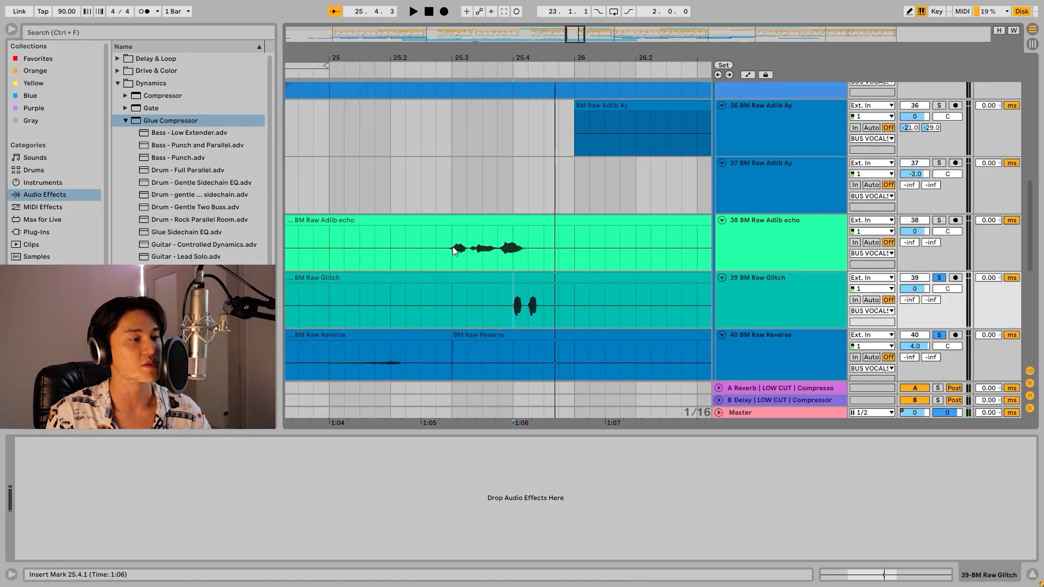
Solo the BM Raw Adlib echo track, play its adlibs from bar 18, and show its Doubler2 and FabFilter Pro-Q chain.
scroll(437, 260, "down", 4)
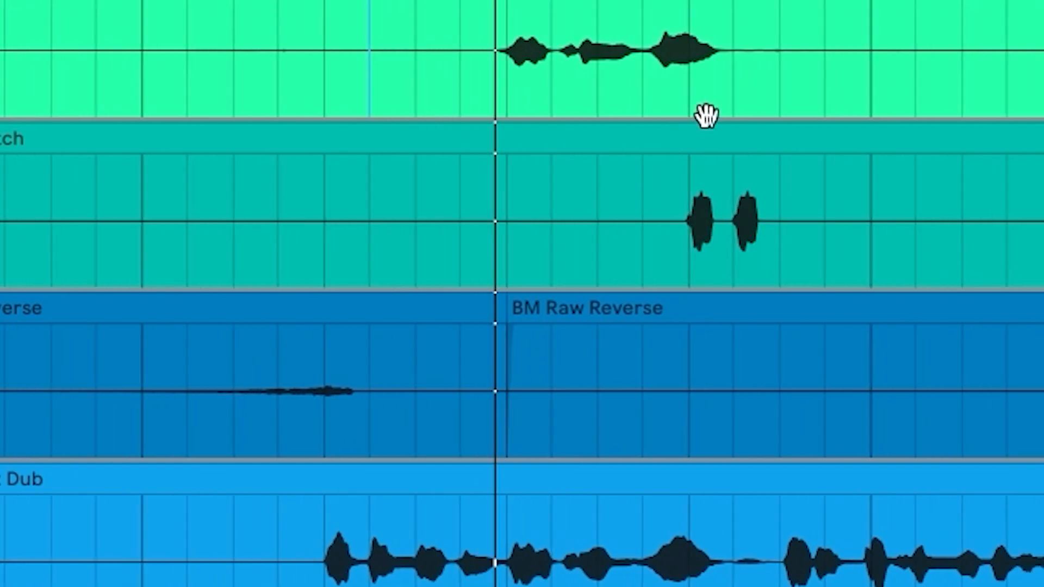
left_click_drag(574, 35, 514, 28)
key("space")
scroll(448, 178, "left", 8)
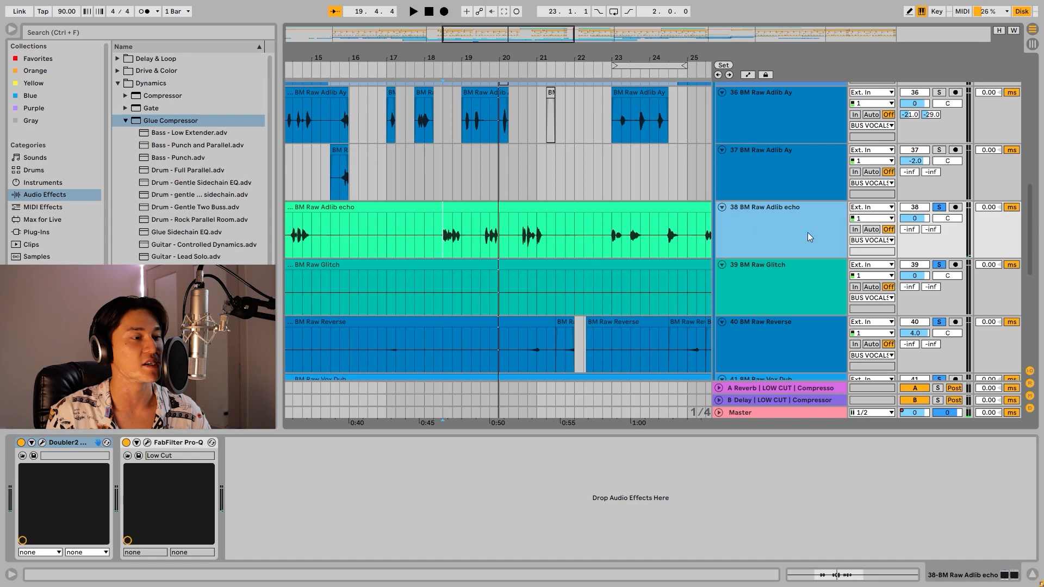
Solo track 36 BM Raw Adlib Ay and play its adlibs from bar 14 at the start of the verse.
scroll(797, 237, "up", 1)
scroll(801, 234, "up", 3)
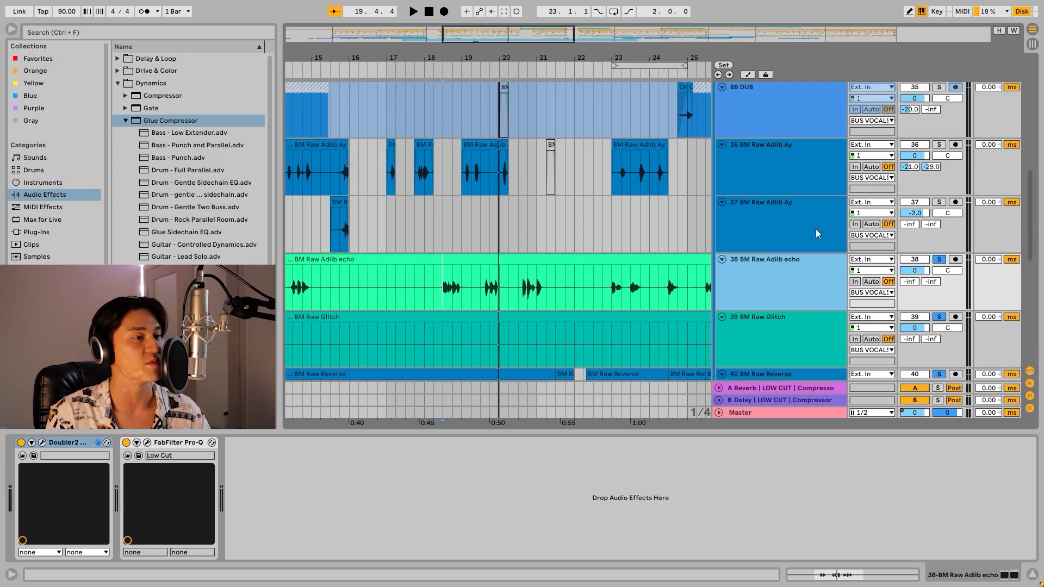
mouse_move(506, 57)
left_mouse_down()
mouse_move(607, 82)
mouse_move(615, 98)
left_mouse_up()
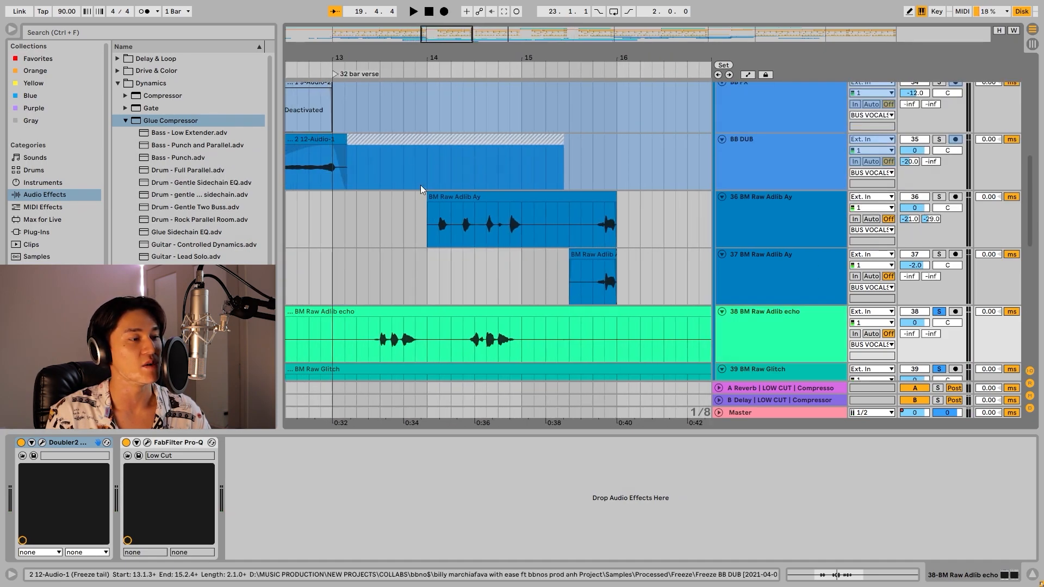
left_click(426, 227)
left_click(942, 198)
key("space")
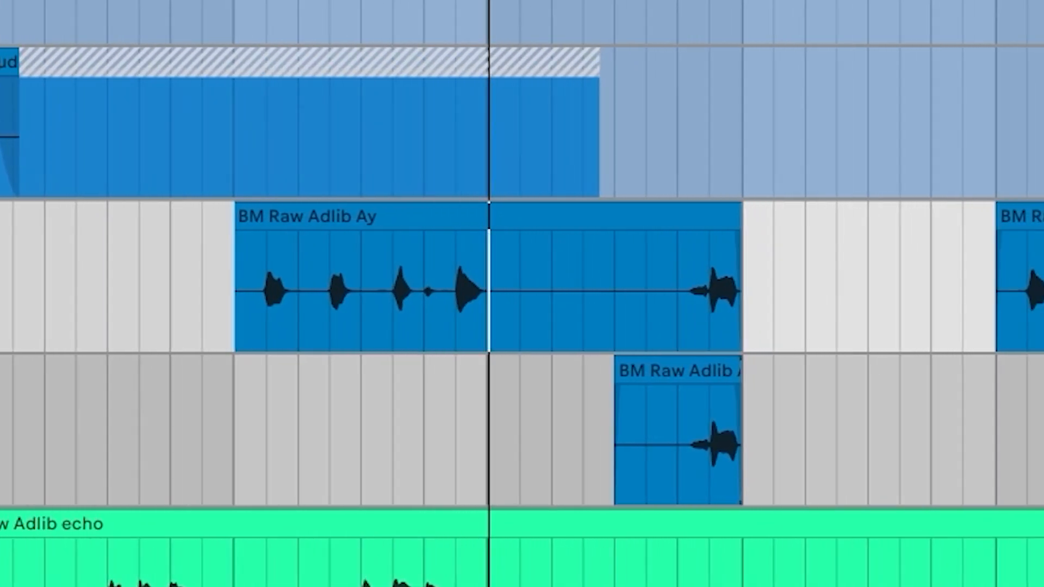
key("space")
Examine the FabFilter Pro-Q curve on track 36 BM Raw Adlib Ay and close its window.
left_click(206, 442)
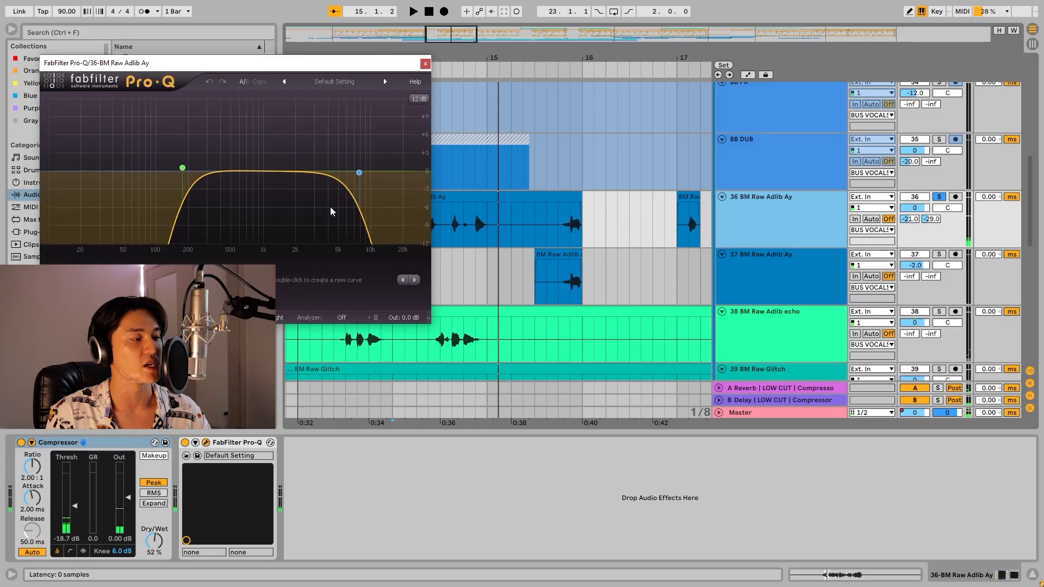
left_click_drag(277, 64, 291, 126)
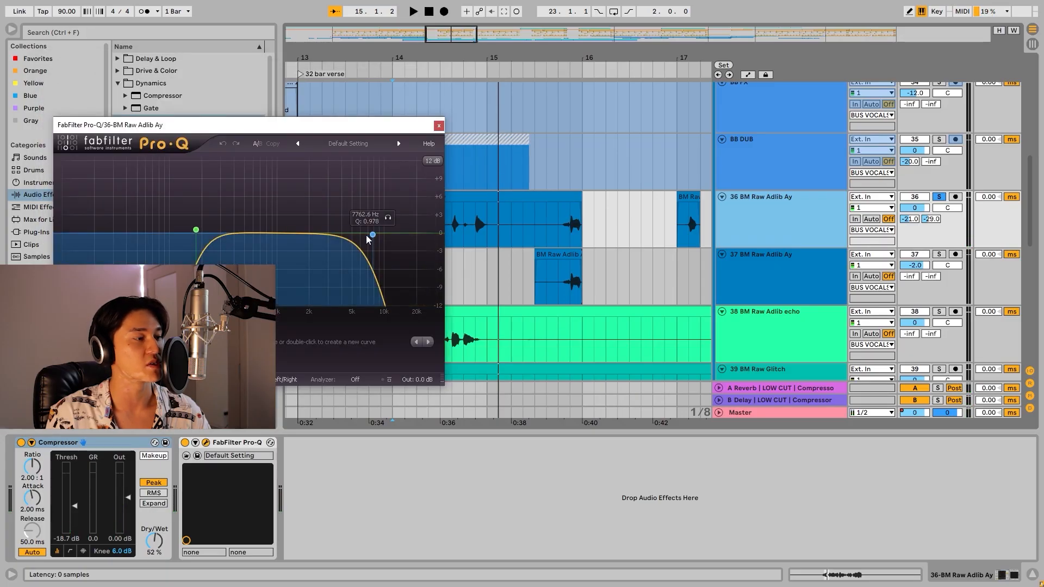
left_click(439, 126)
Play the track 36 adlib from 15.3.1 and select that phrase from 15.3.1 to 16.1.1.
left_click(534, 222)
key("space")
scroll(534, 222, "up", 1)
scroll(534, 223, "right", 2)
scroll(463, 217, "up", 2)
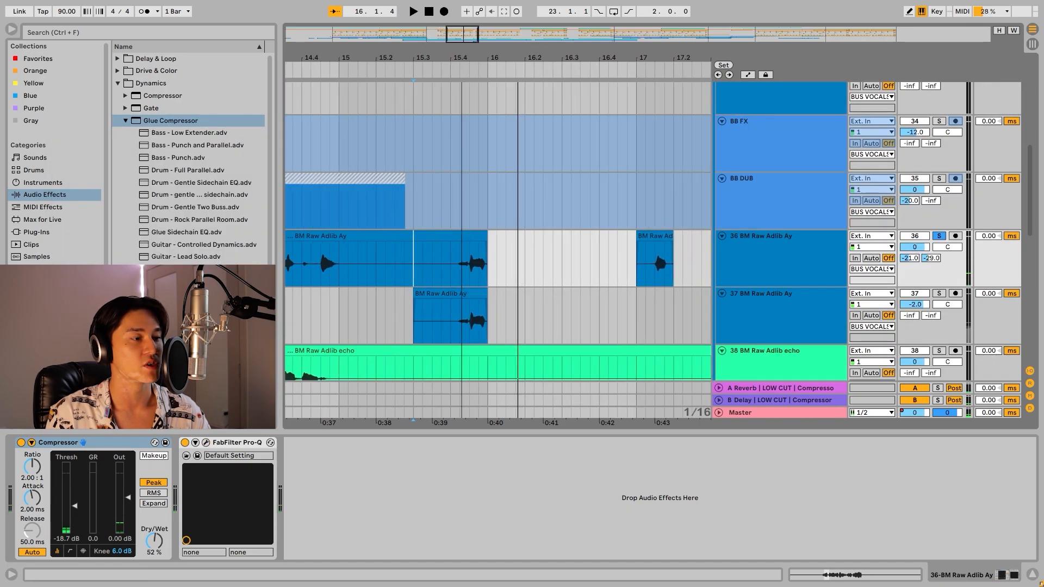
scroll(509, 191, "down", 1)
key("space")
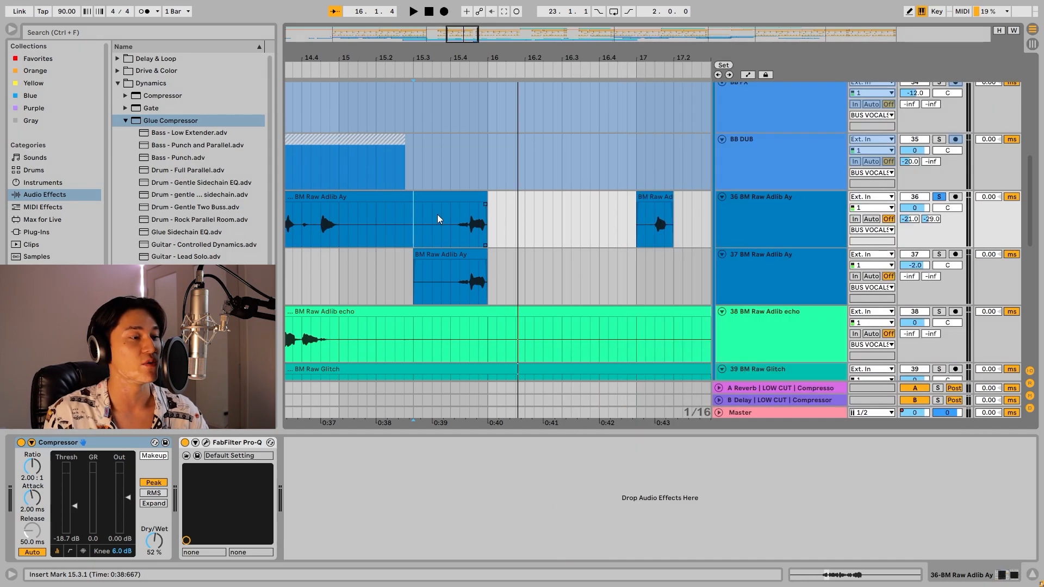
left_click_drag(418, 222, 478, 223)
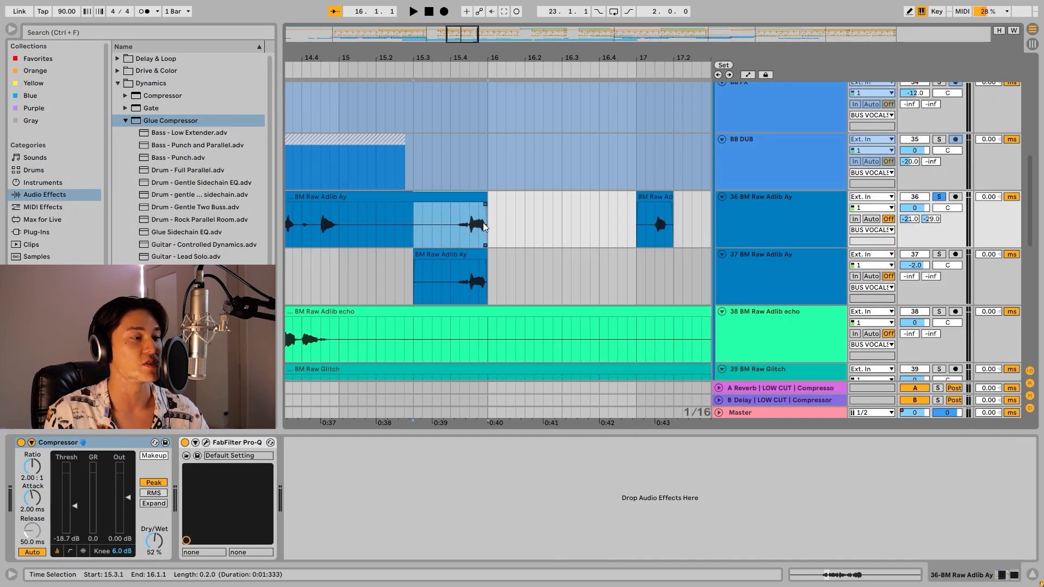
Solo the track 37 BM Raw Adlib Ay, view its EchoBoy, and compare the adlib with Decapitator and EchoBoy bypassed and enabled.
left_click(940, 255)
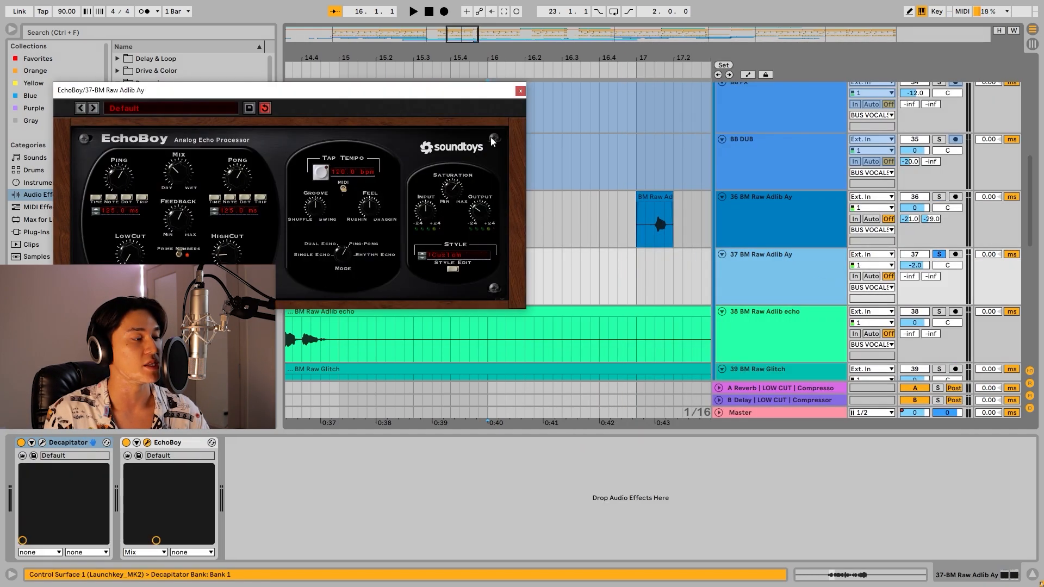
left_click(519, 91)
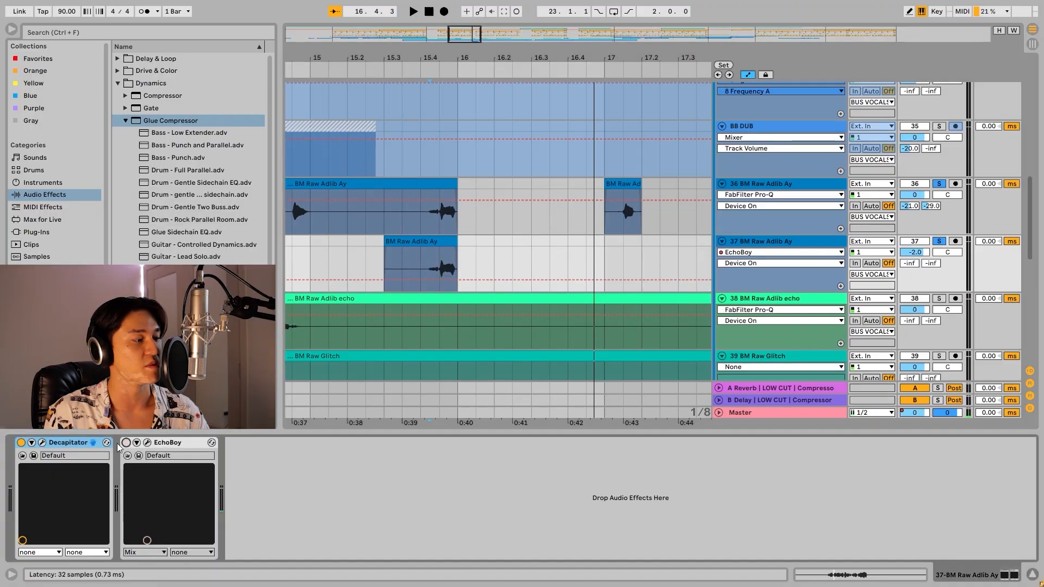
left_click(21, 442)
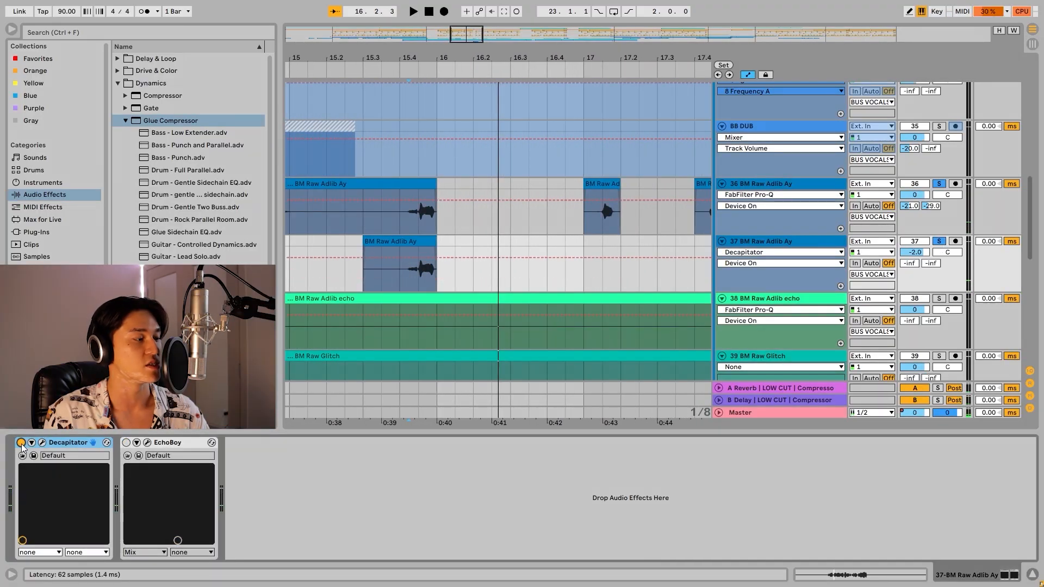
left_click(126, 443)
key("space")
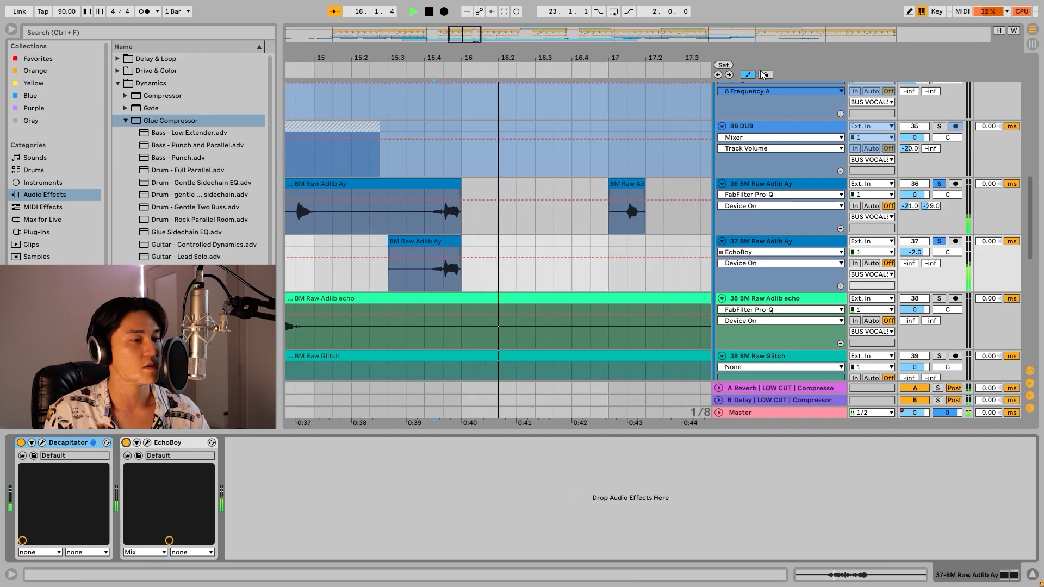
key("space")
Display the EchoBoy Mix automation on track 37, inspect the EchoBoy and Decapitator settings, and play the adlib.
left_click(761, 264)
left_click(750, 317)
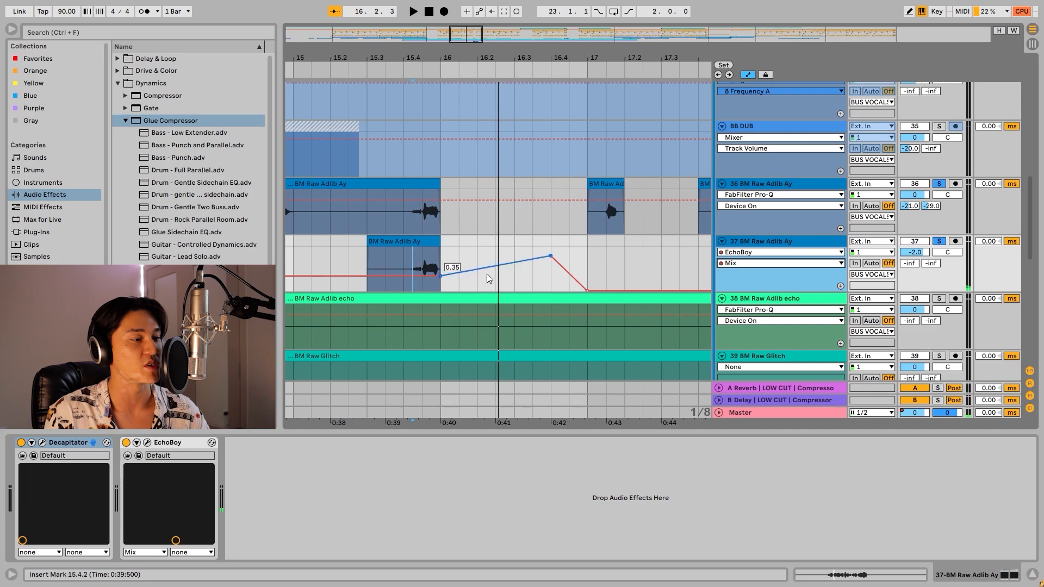
left_click(147, 444)
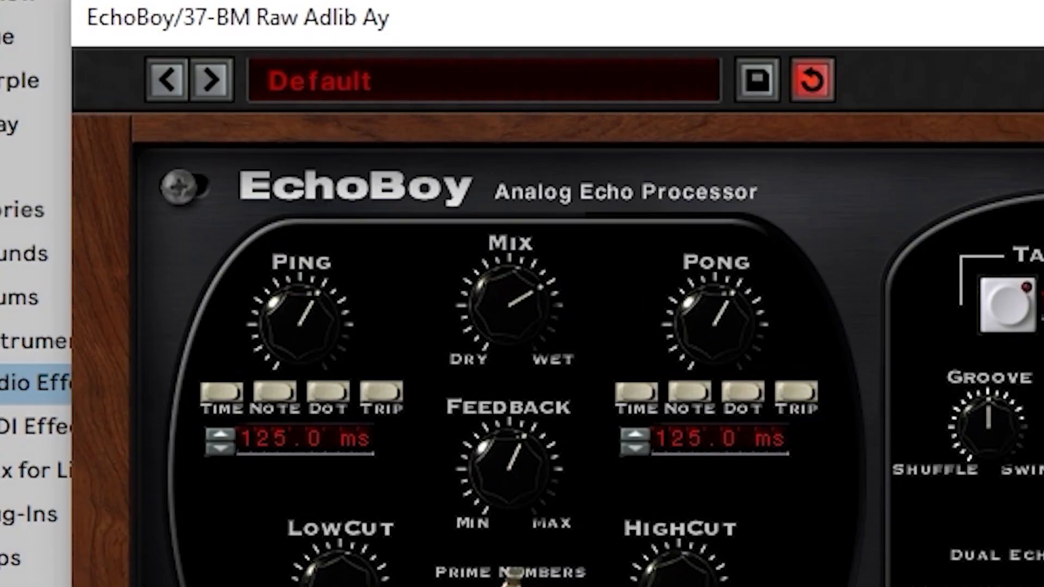
left_click(42, 443)
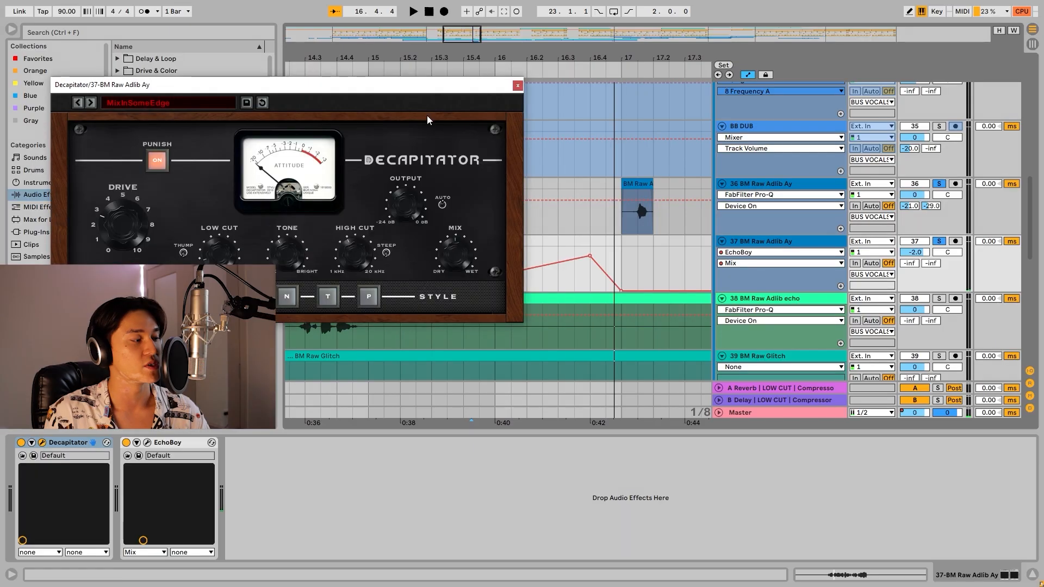
left_click_drag(401, 89, 376, 83)
key("space")
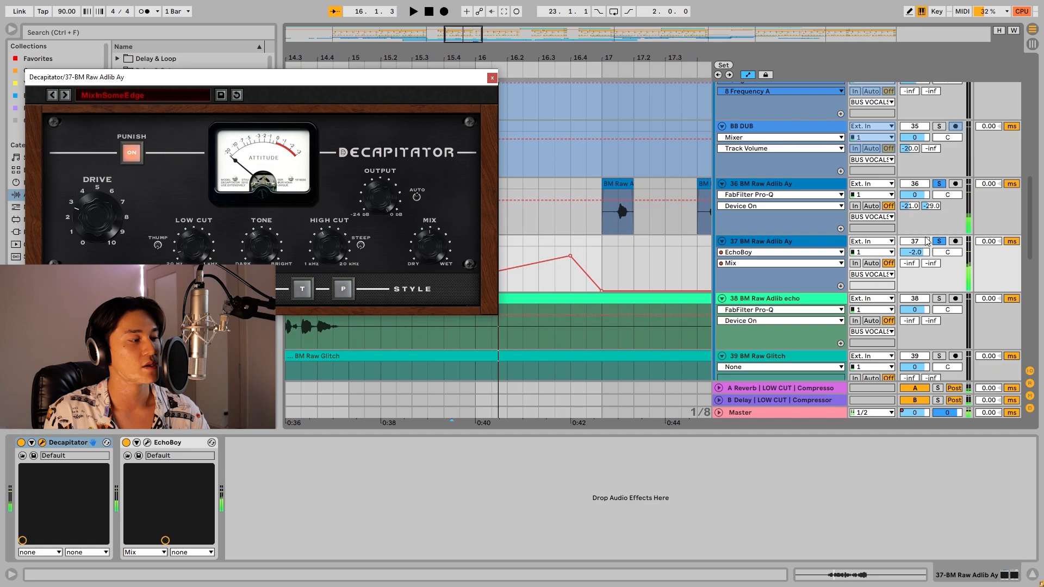
Bypass EchoBoy and Decapitator on track 37, re-enable them one at a time for comparison, and close the Decapitator window.
left_click(126, 444)
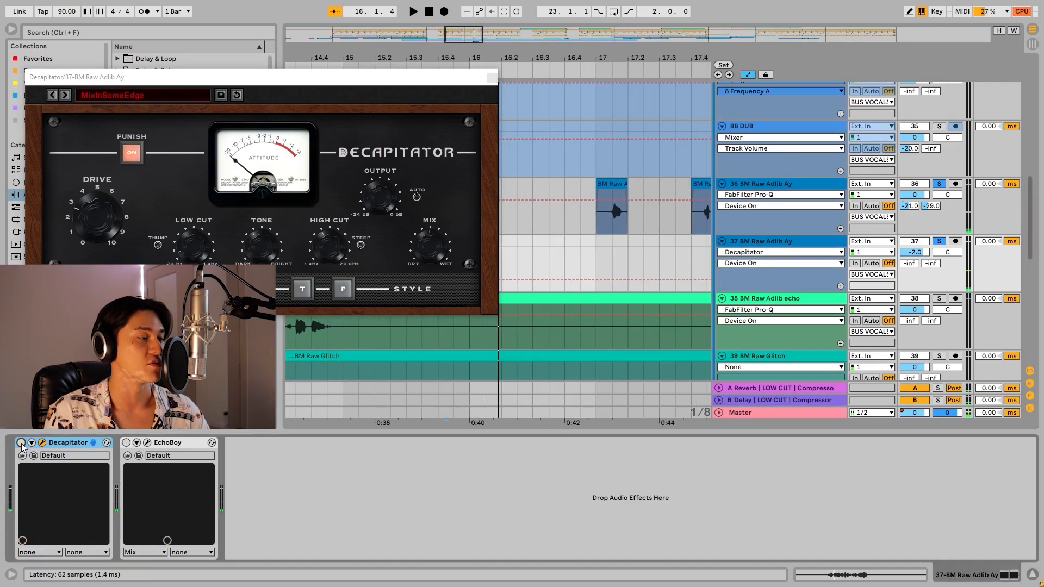
left_click(21, 443)
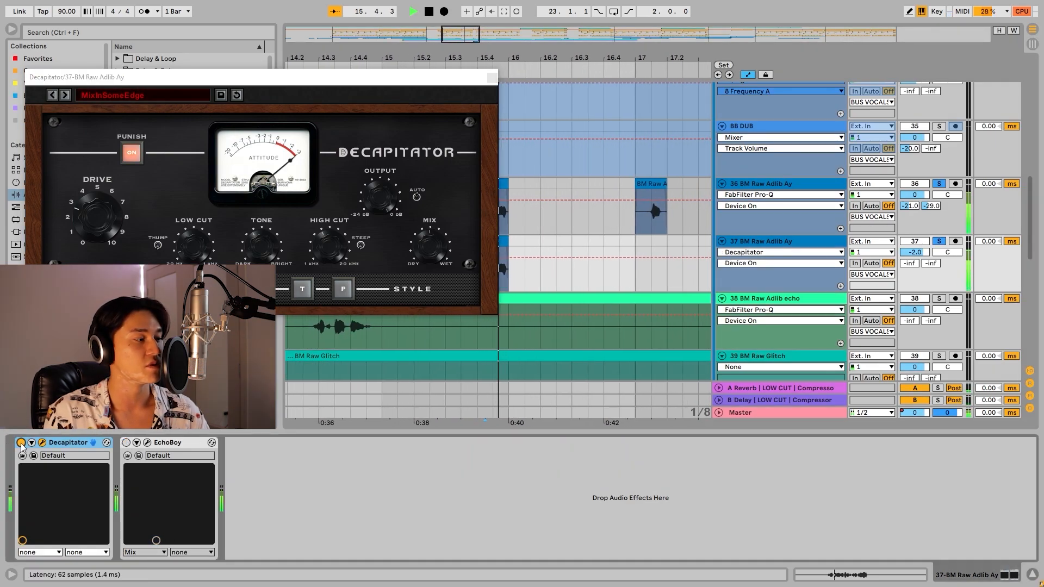
left_click(126, 443)
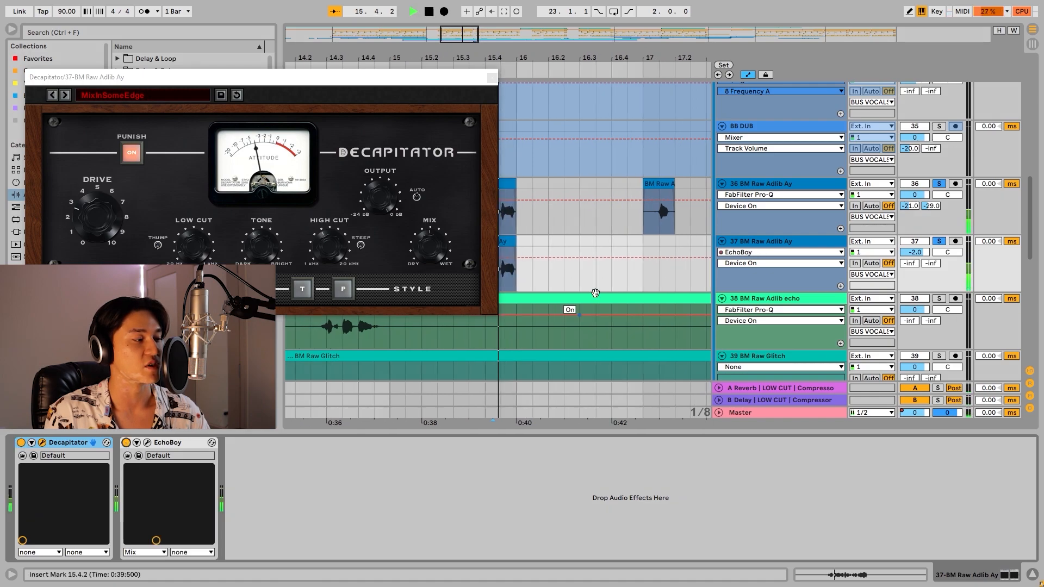
left_click(491, 78)
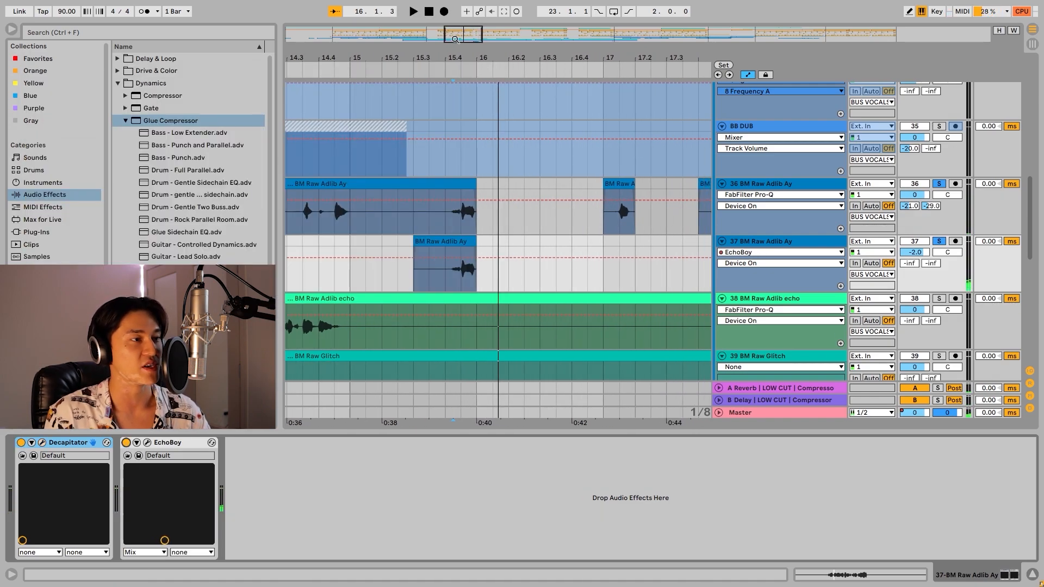
Clear the adlib solos, play the full mix from 15.4.2, and hide the automation lanes and device view.
key("space")
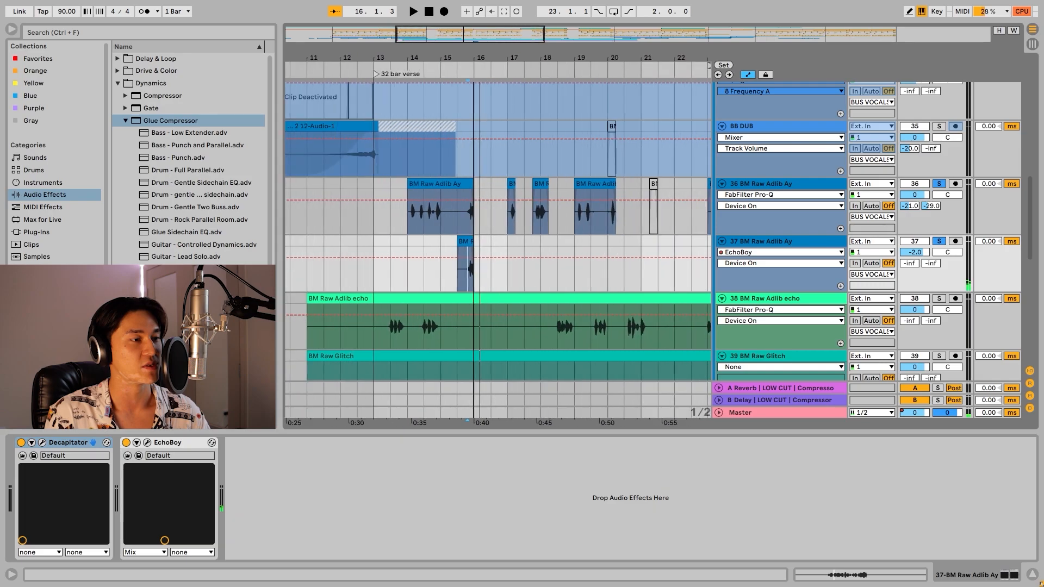
scroll(800, 229, "up", 4)
scroll(557, 105, "right", 2)
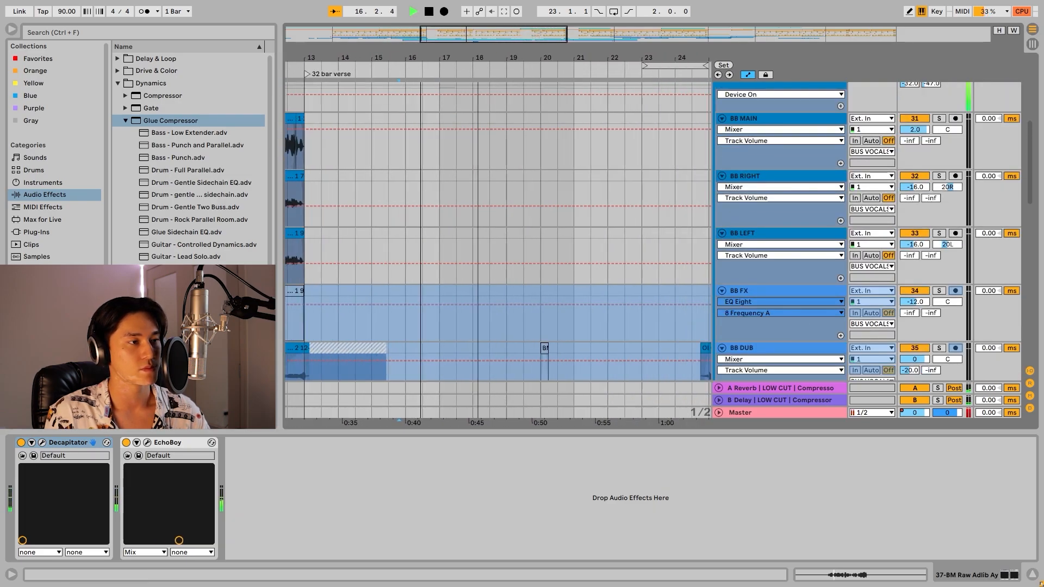
scroll(546, 218, "left", 2)
scroll(546, 256, "down", 5)
left_click_drag(501, 261, 501, 282)
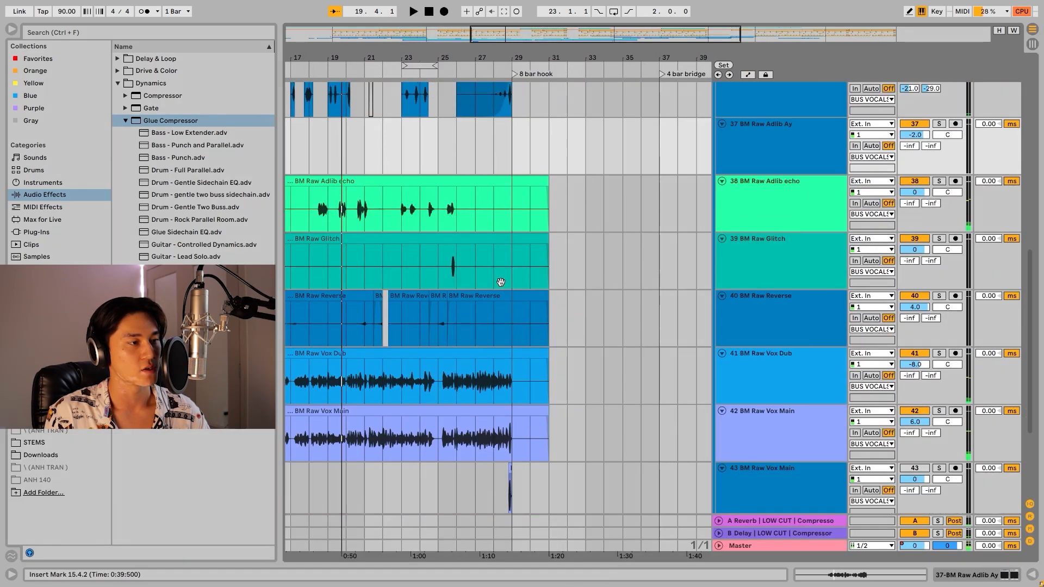
Play the full mix from 27.1.1 into the 8 bar hook and follow the BB vocal tracks.
scroll(501, 277, "up", 5)
scroll(484, 302, "up", 2)
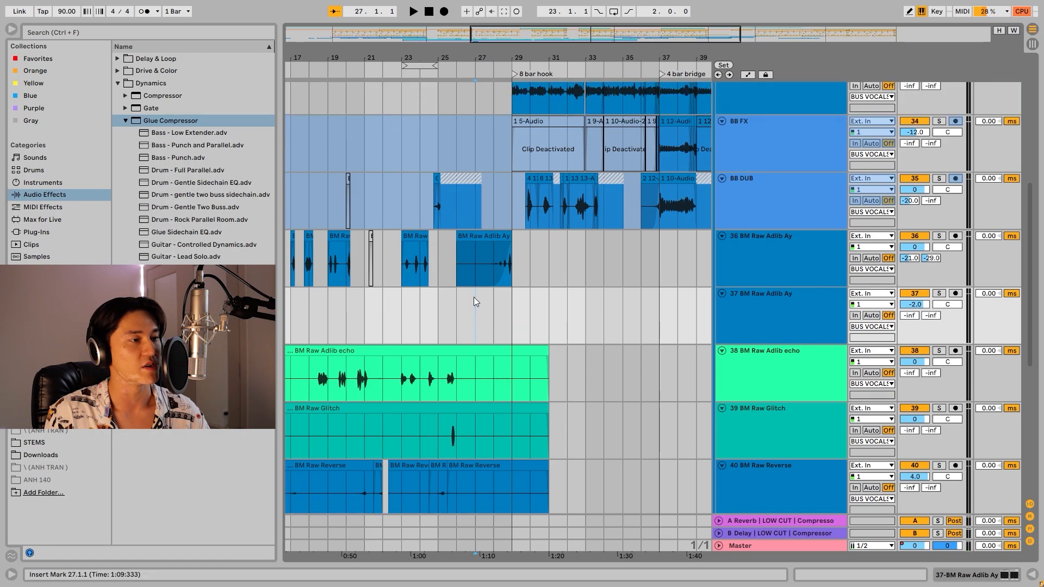
key("space")
scroll(547, 311, "down", 3)
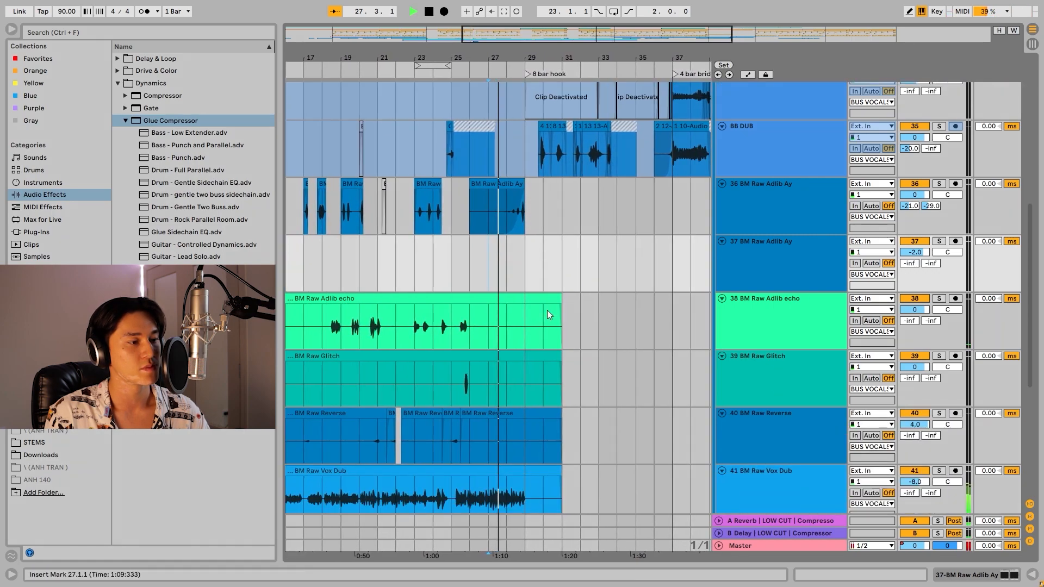
left_click_drag(604, 36, 637, 182)
scroll(593, 224, "up", 8)
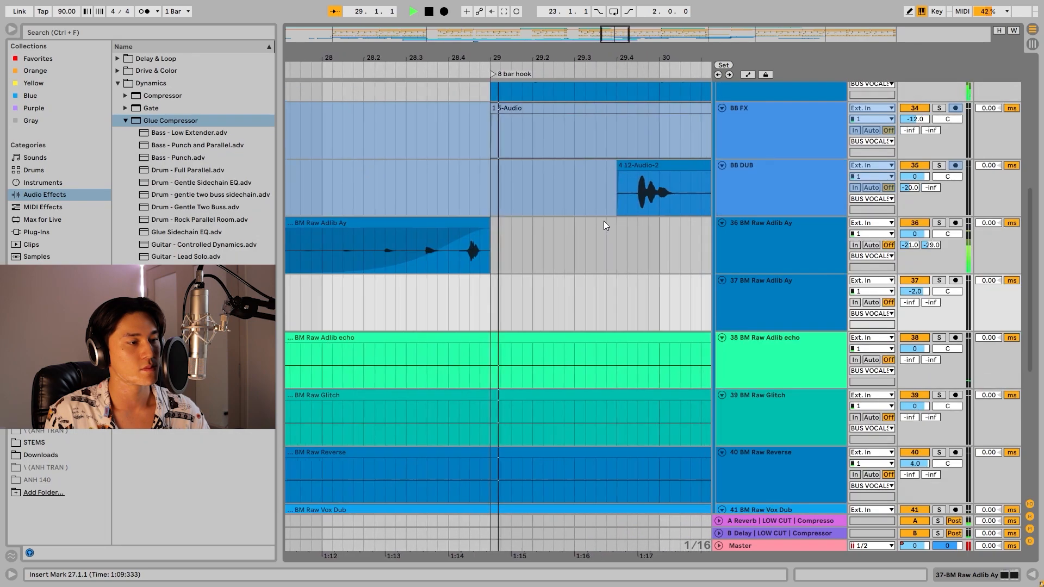
scroll(612, 220, "up", 7)
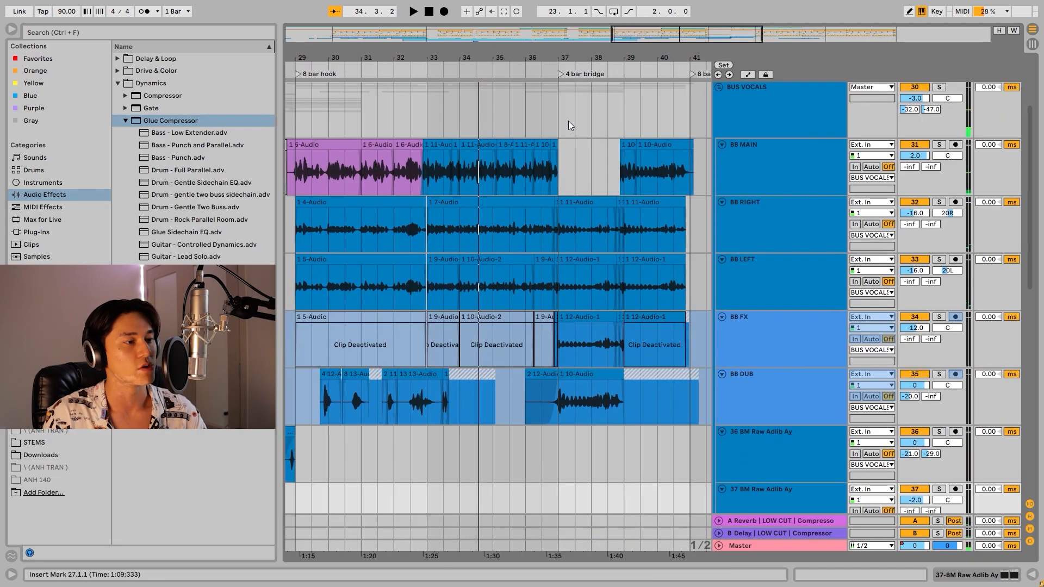
Play from 36.3.1 into the 4 bar bridge, and unfold and select the BUS GUITAR group.
left_click(560, 127)
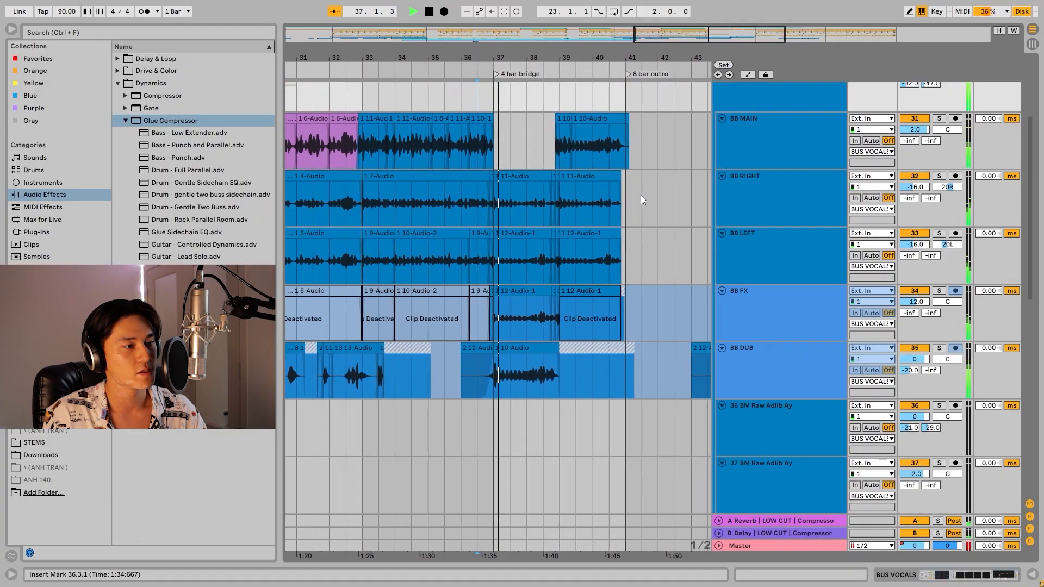
scroll(1042, 113, "up", 3)
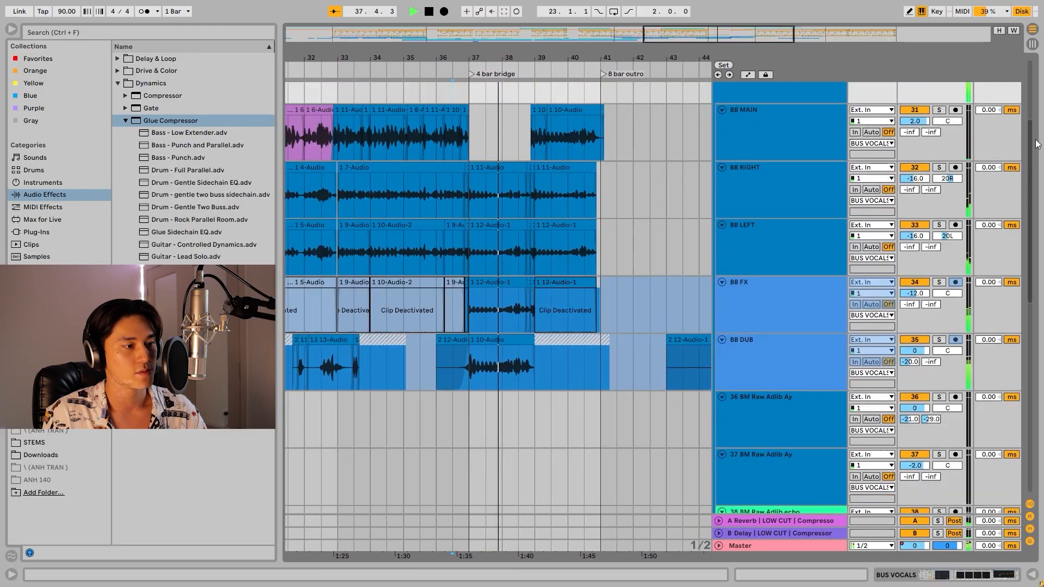
scroll(1042, 113, "up", 2)
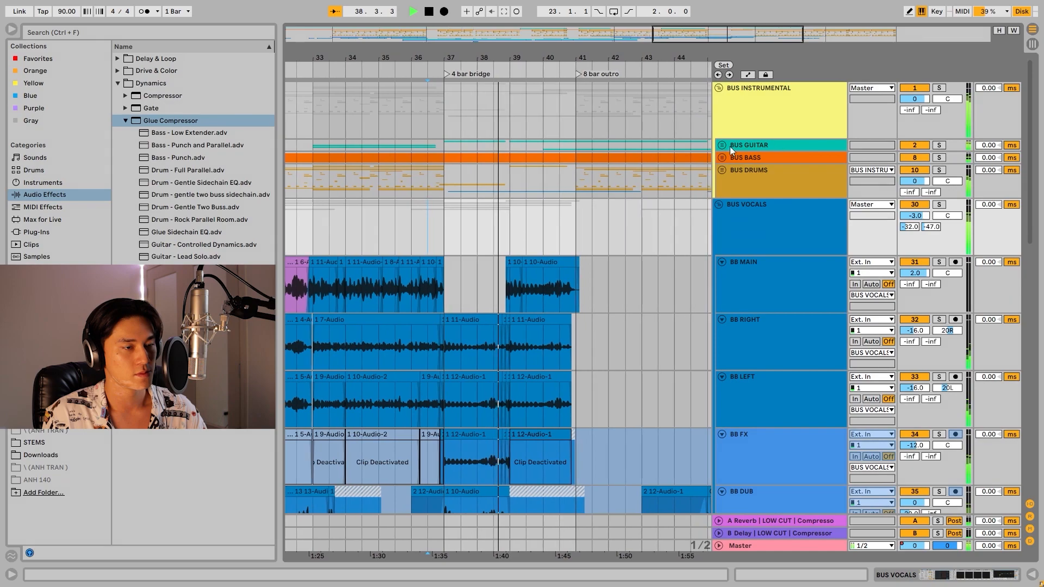
left_click(722, 145)
scroll(720, 144, "down", 1)
left_click(782, 153)
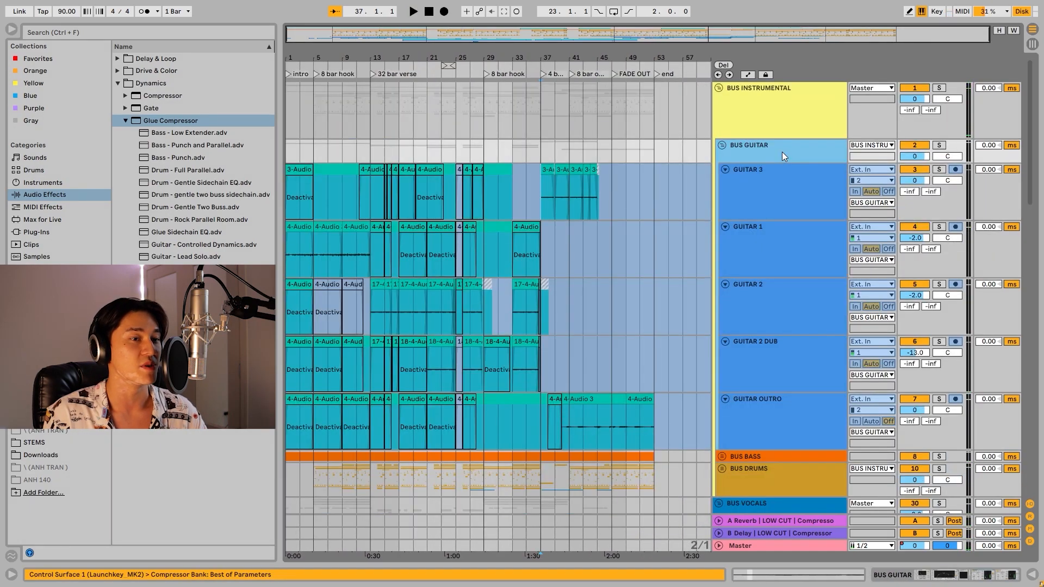
Examine the GUITAR 3 clips at the bridge and select the GUITAR 2 part from 12.1.1 to 29.1.1.
scroll(573, 214, "down", 1)
scroll(573, 213, "up", 1)
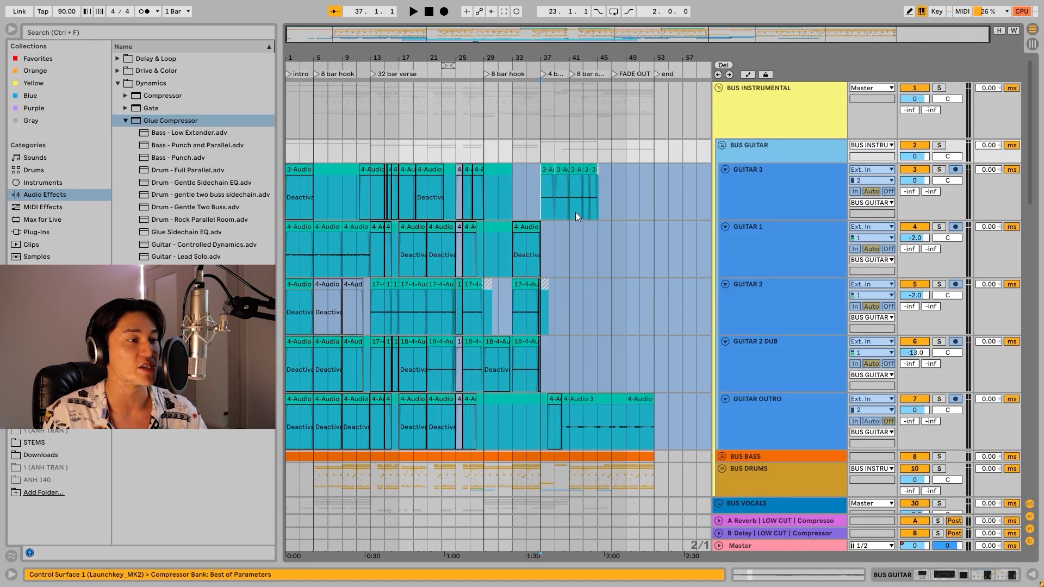
left_click(576, 212)
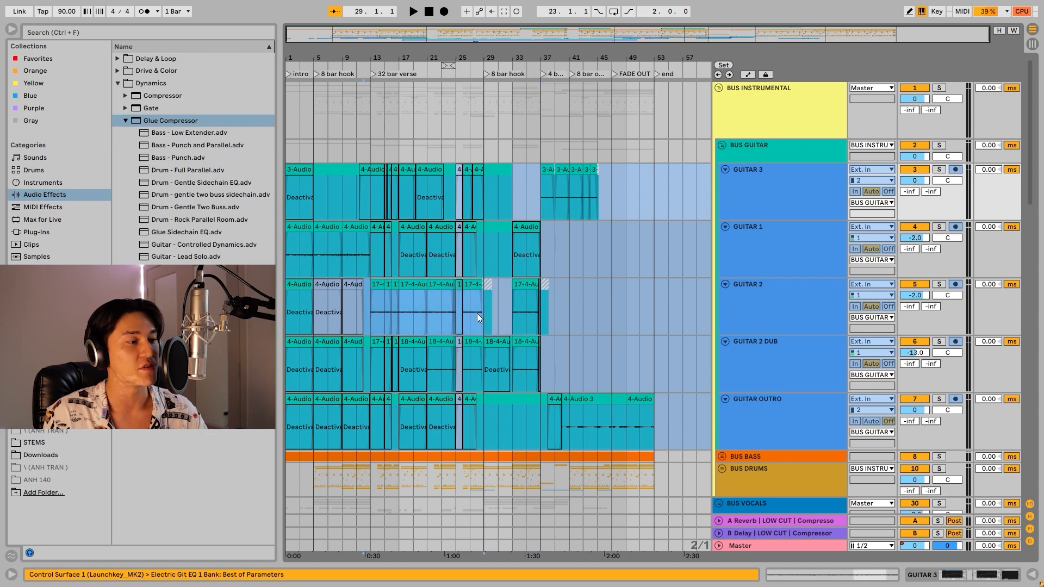
left_click(569, 303)
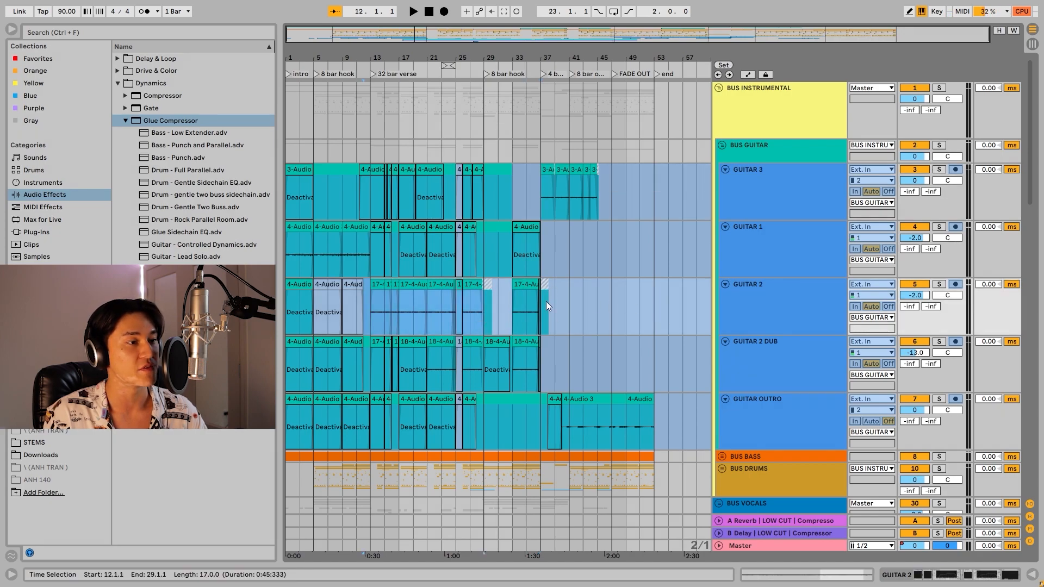
Play from 37.1.1 through the 4 bar bridge into the 8 bar outro, following the guitar and BB vocal tracks.
left_click_drag(662, 302, 576, 314)
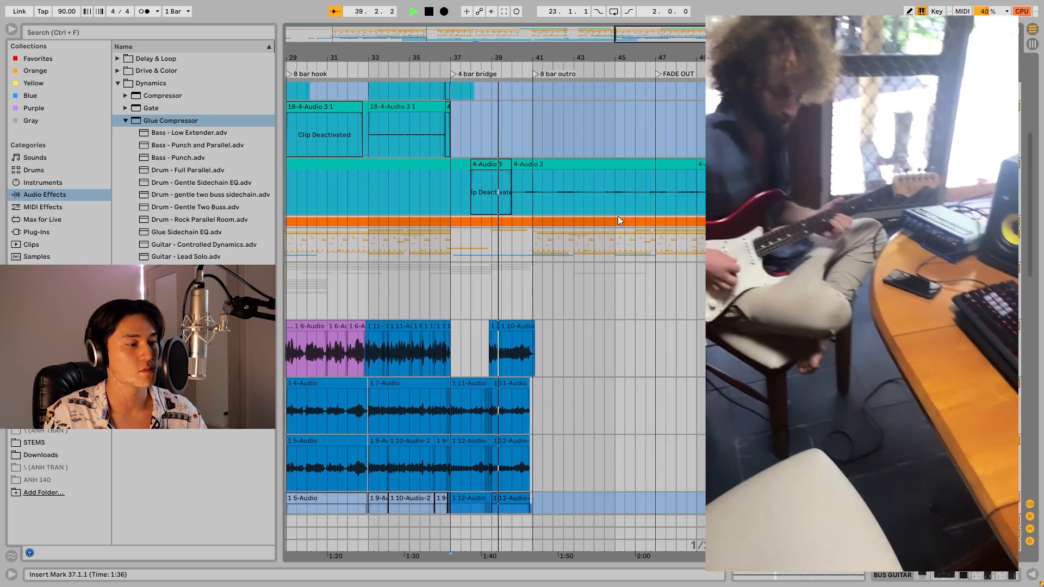
scroll(593, 238, "down", 7)
scroll(587, 238, "up", 2)
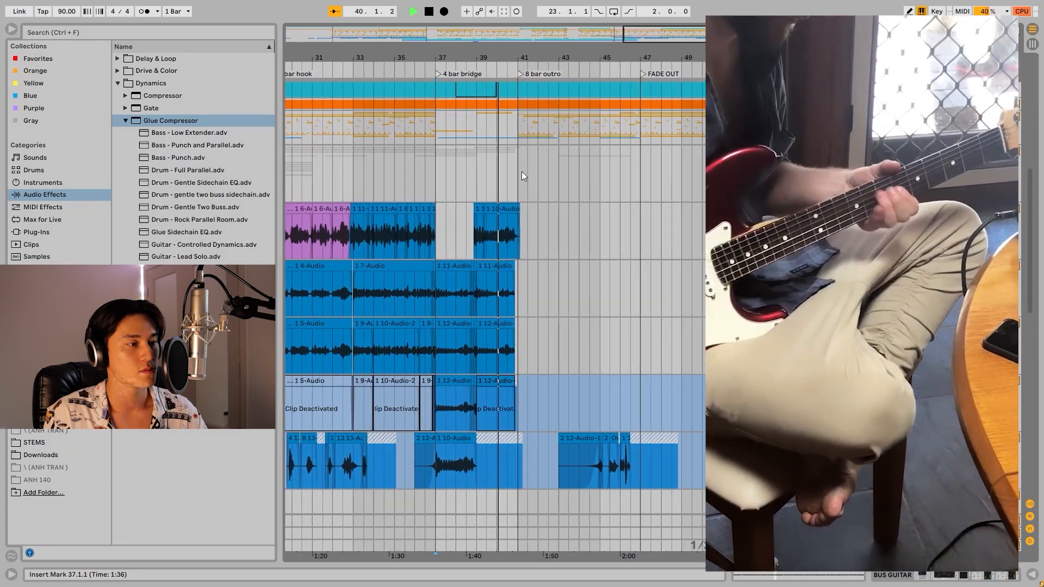
left_click(520, 172)
scroll(594, 212, "up", 3)
scroll(597, 215, "up", 5)
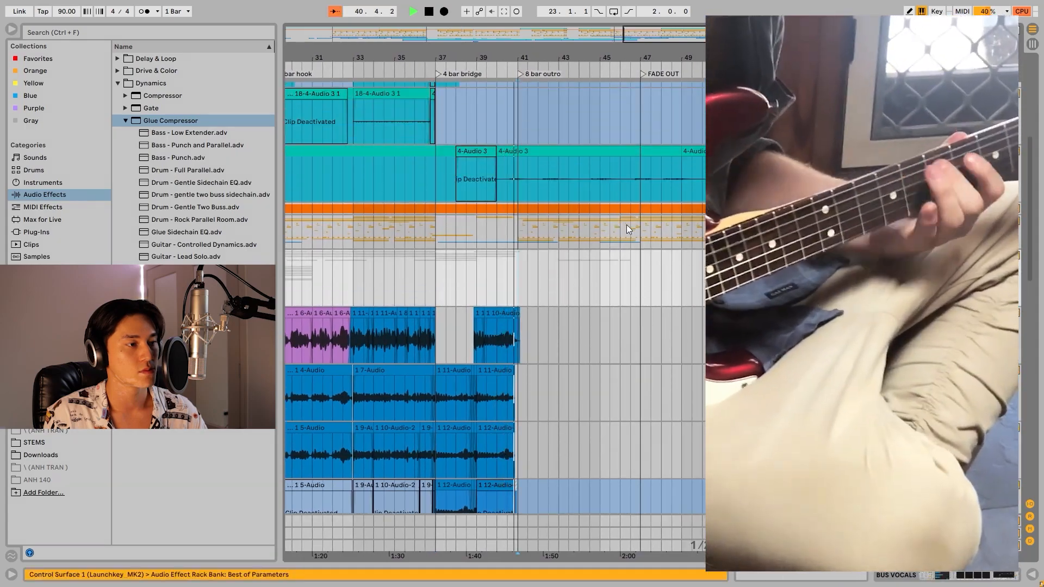
scroll(679, 224, "up", 2)
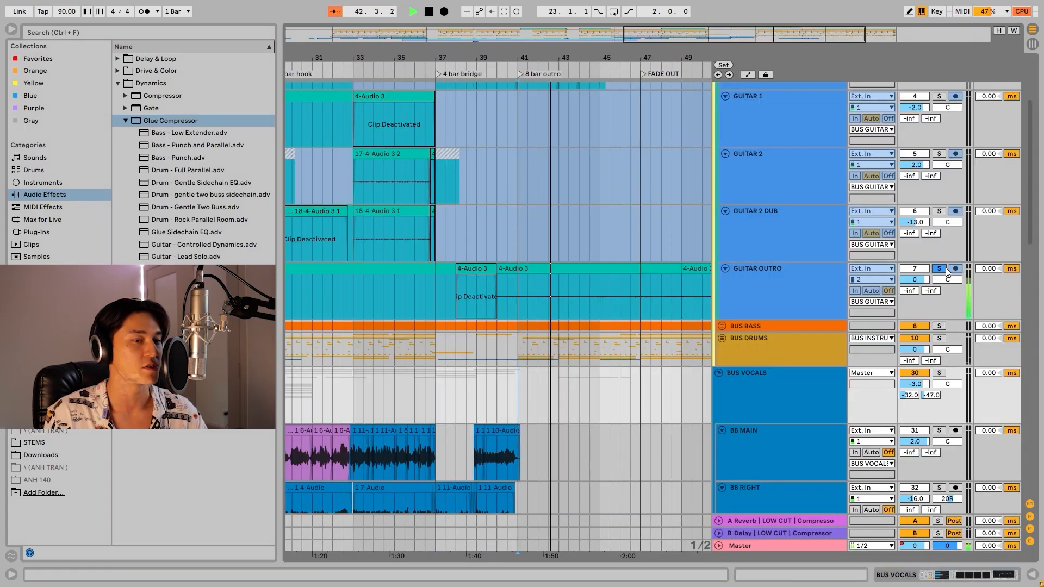
Show the GUITAR OUTRO effect chain and play the soloed track in the 8 bar outro.
double_click(760, 282)
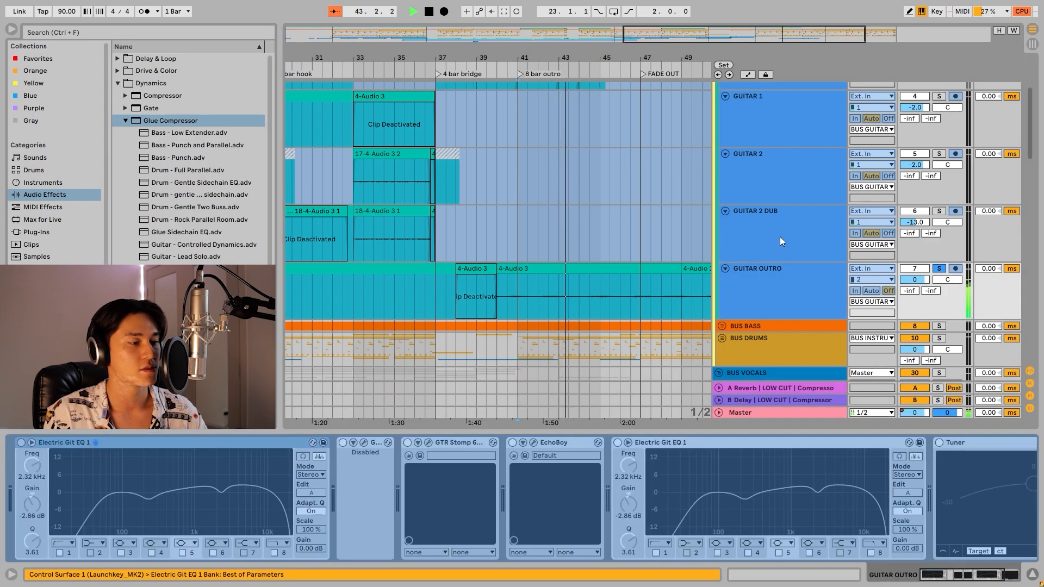
key("space")
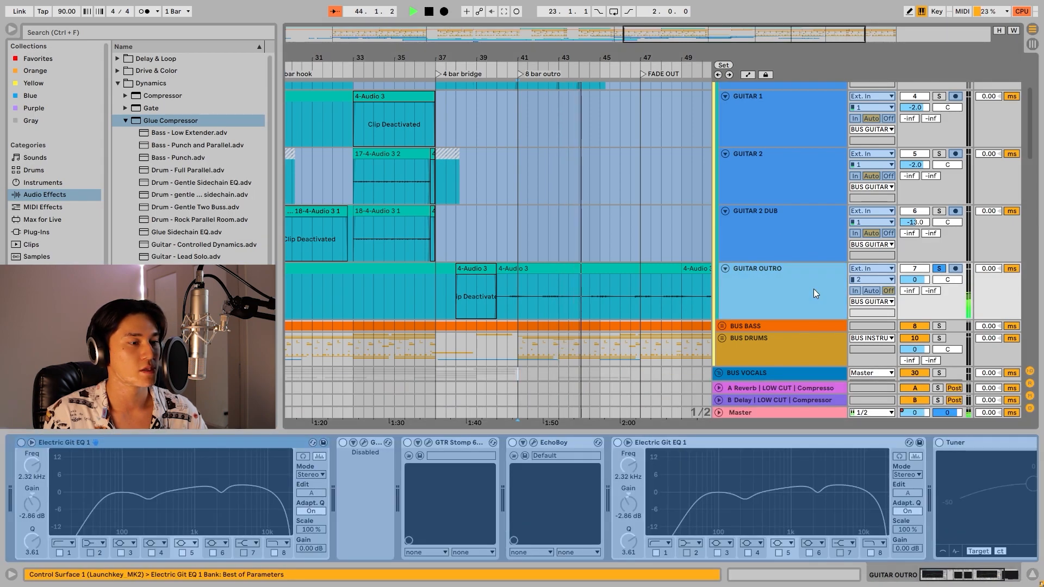
left_click(780, 280)
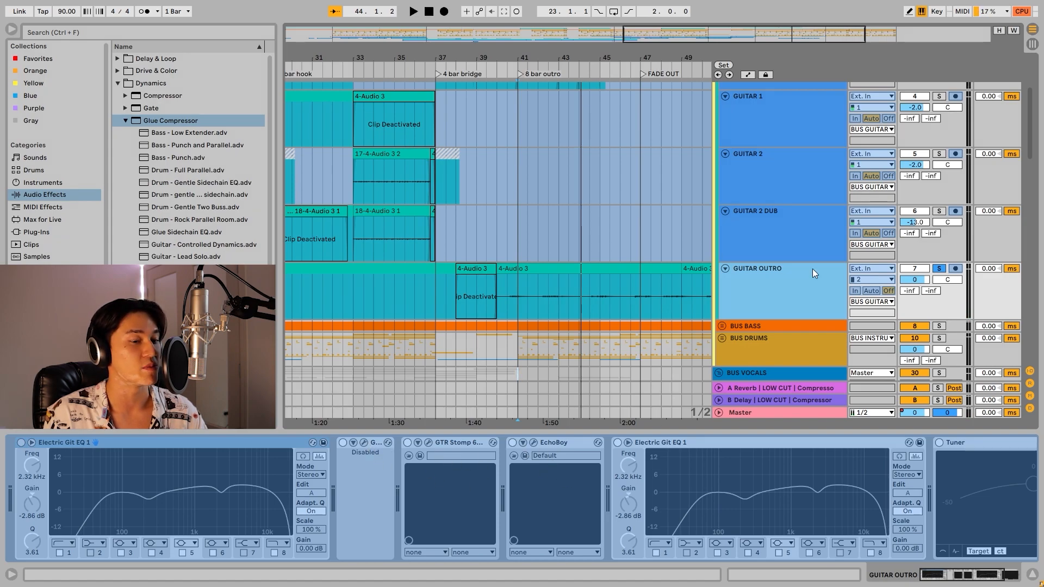
left_click(590, 302)
key("space")
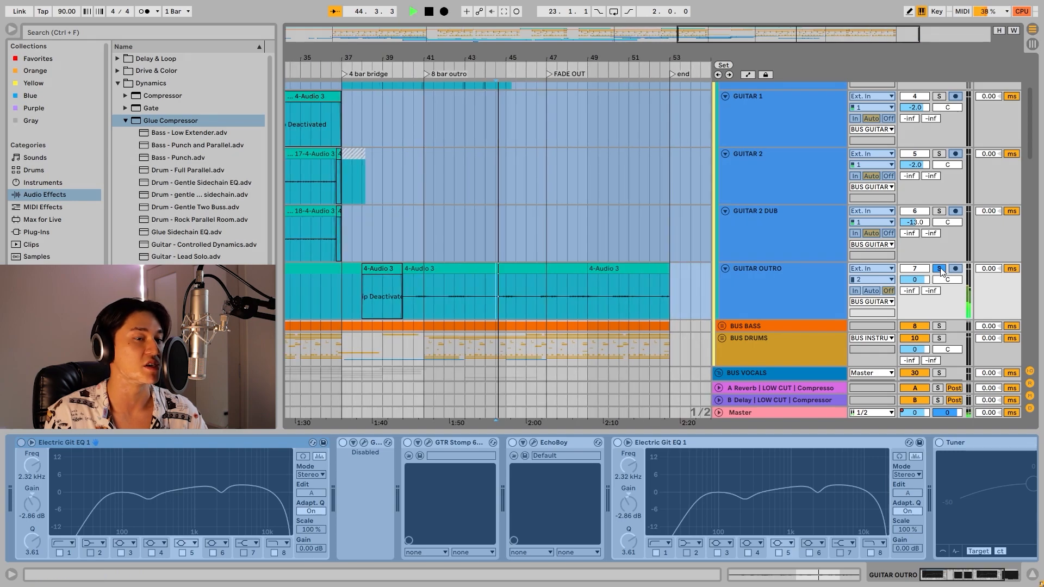
Show the BUS INSTRUMENTAL effect chain, follow the BB DUB vocal through the 8 bar outro, and stop playback.
scroll(1028, 154, "up", 3)
left_click(784, 100)
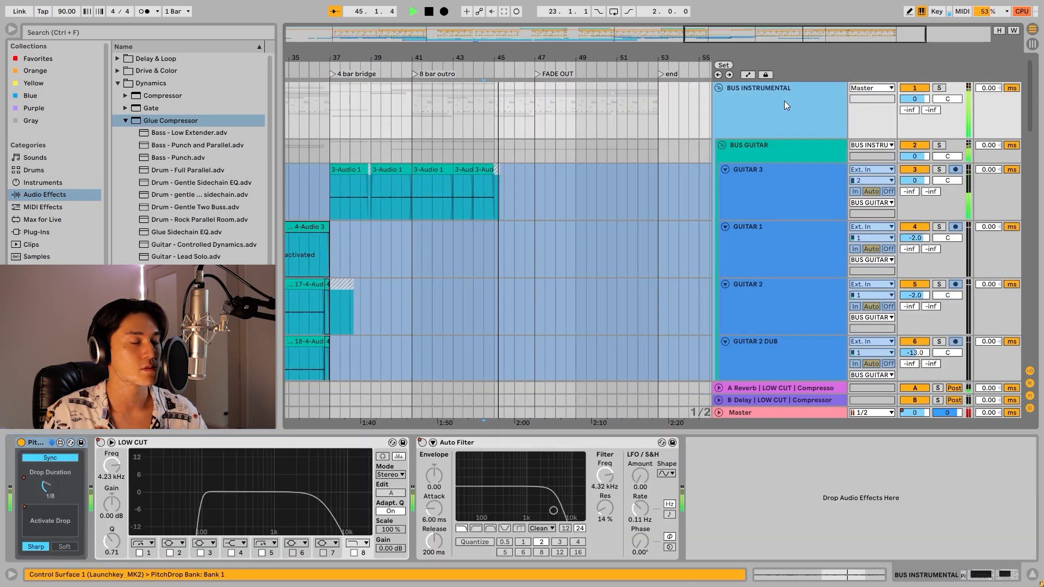
scroll(618, 239, "down", 15)
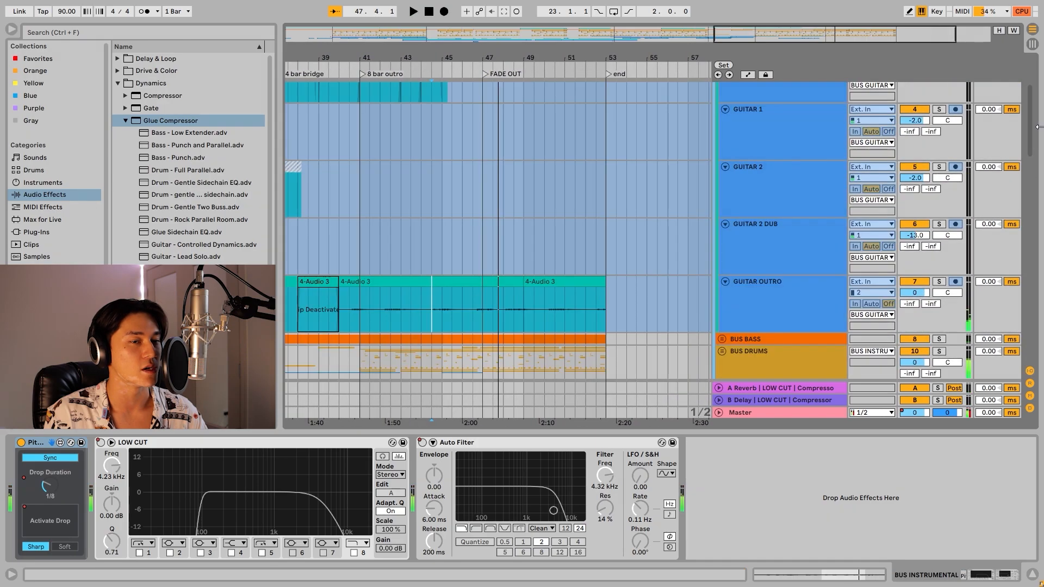
left_click_drag(1031, 130, 1031, 231)
left_click(468, 164)
key("space")
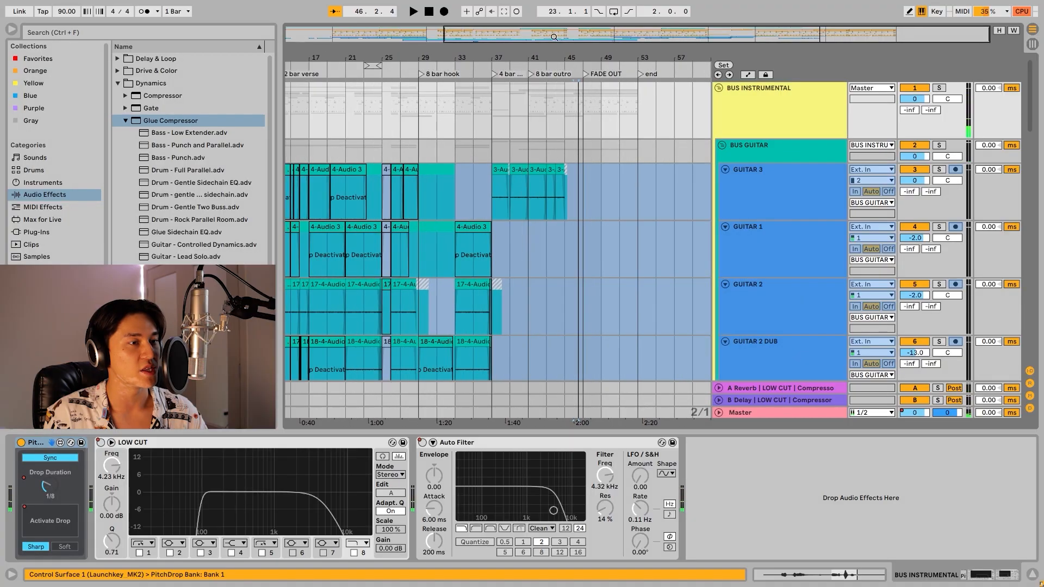
Show the automation lanes and play the BUS INSTRUMENTAL LOW CUT automation from 37.1.1 at the 4 bar bridge.
left_click(749, 75)
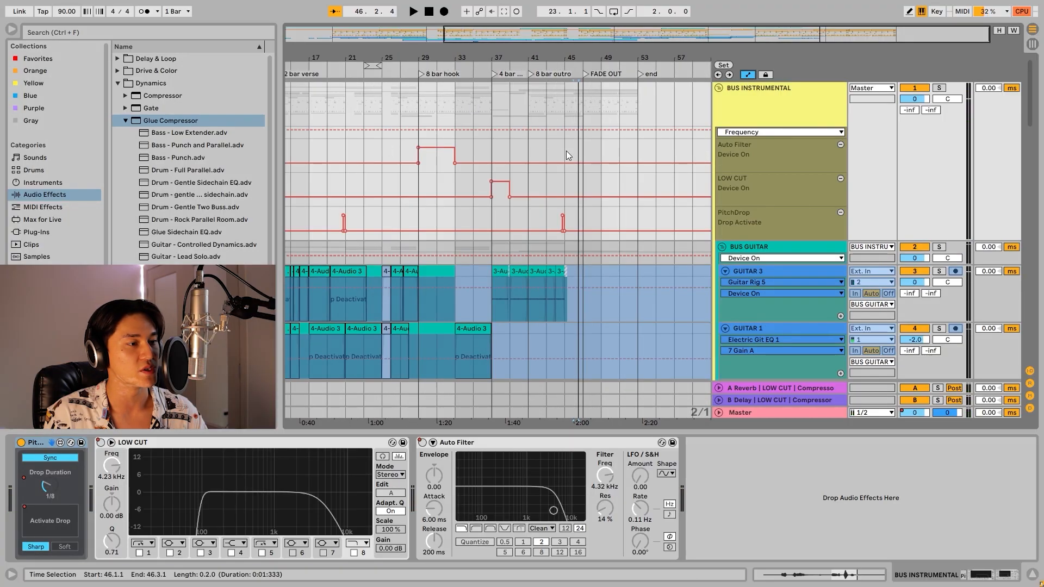
key("space")
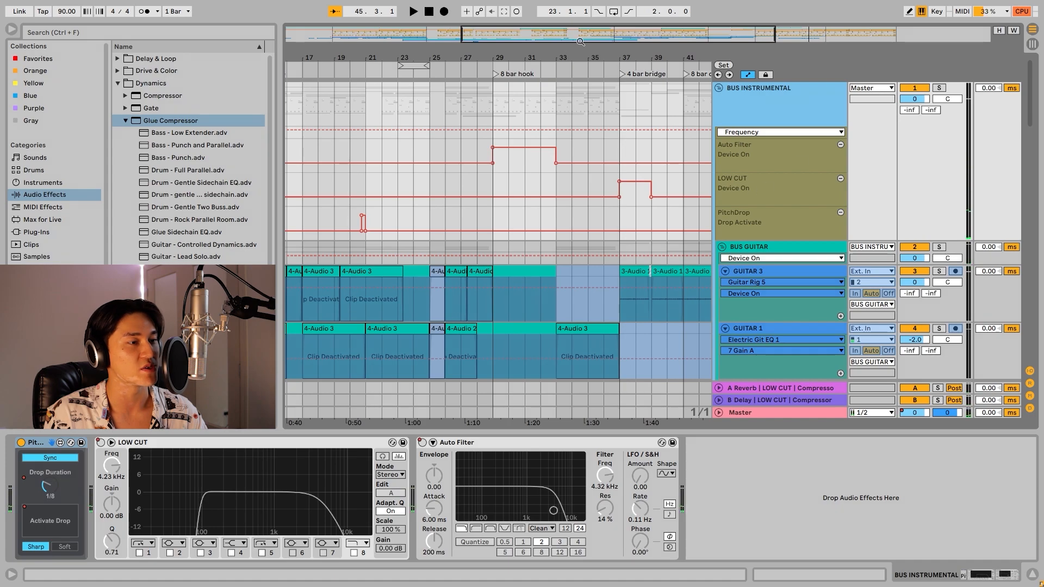
left_click_drag(580, 41, 580, 28)
left_click(557, 172)
key("space")
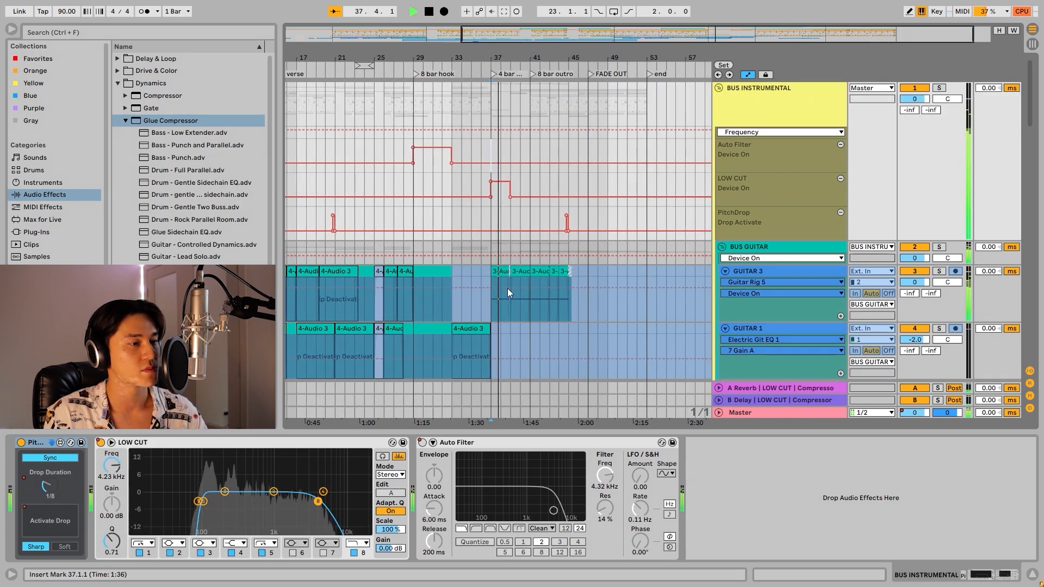
key("space")
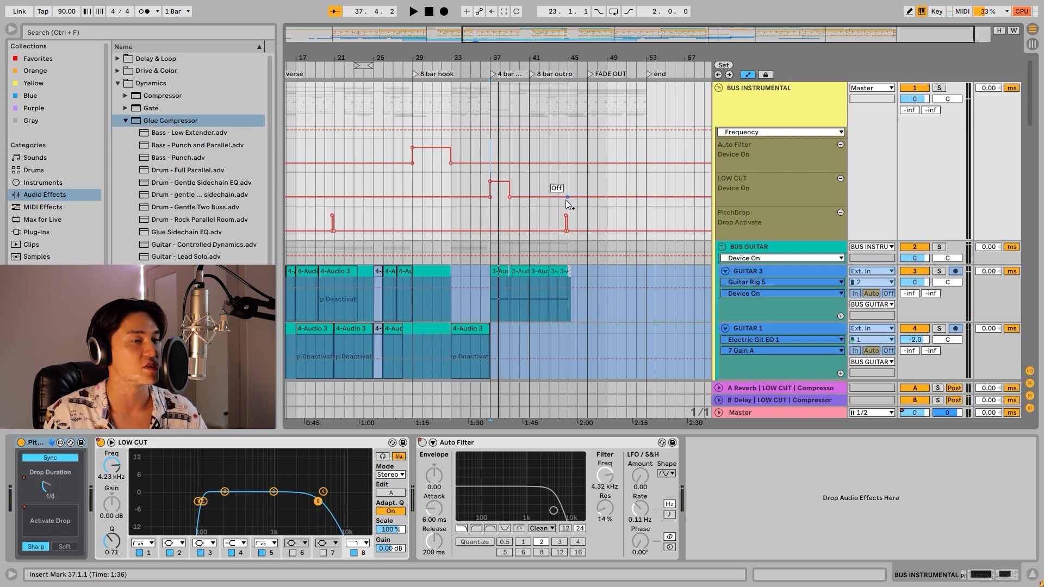
key("space")
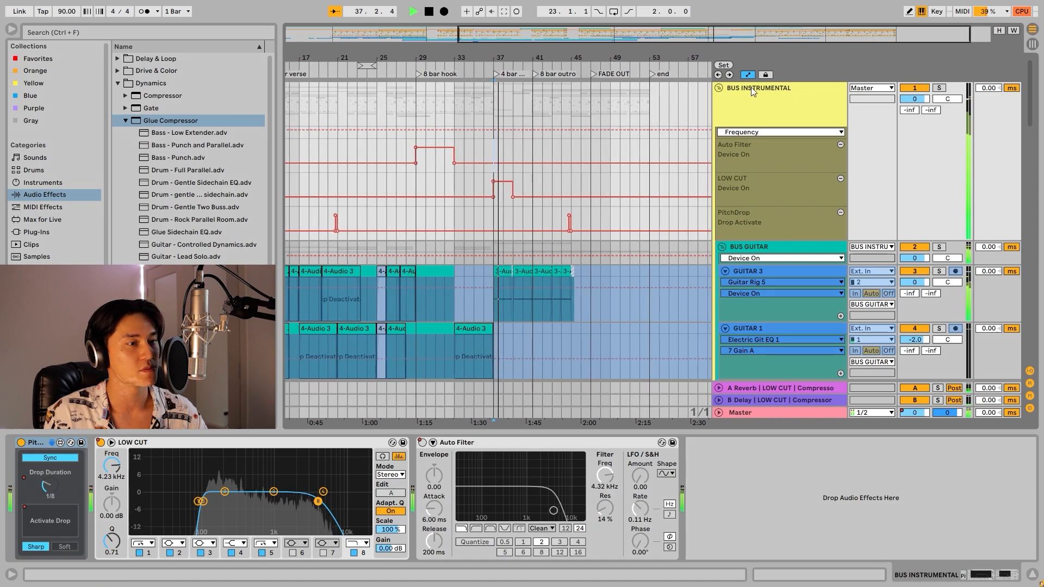
Examine the 8 bar hook at 29.1.1 and show the BUS VOCALS effect chain.
left_click_drag(591, 36, 693, 40)
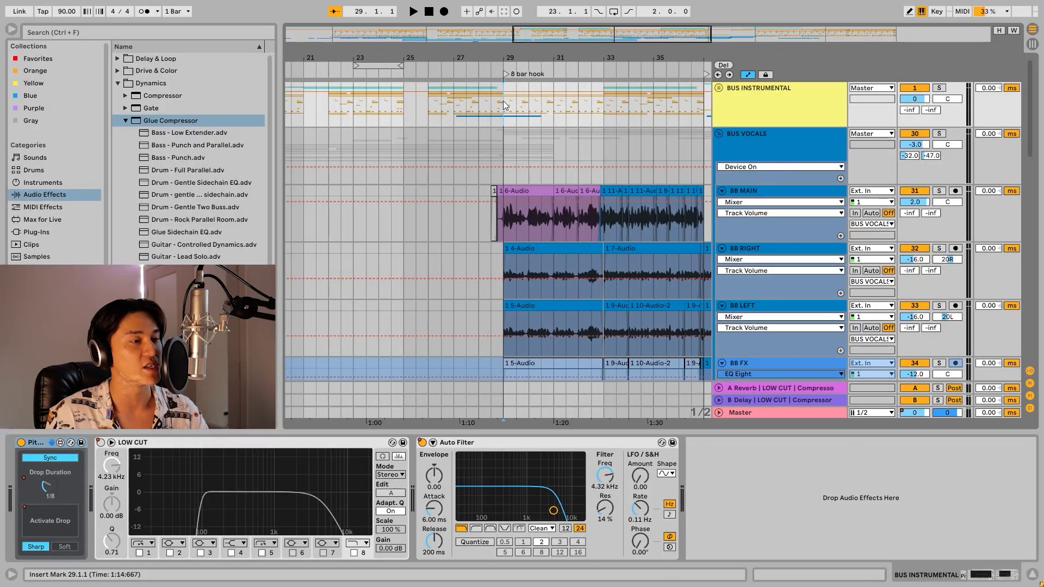
left_click(718, 145)
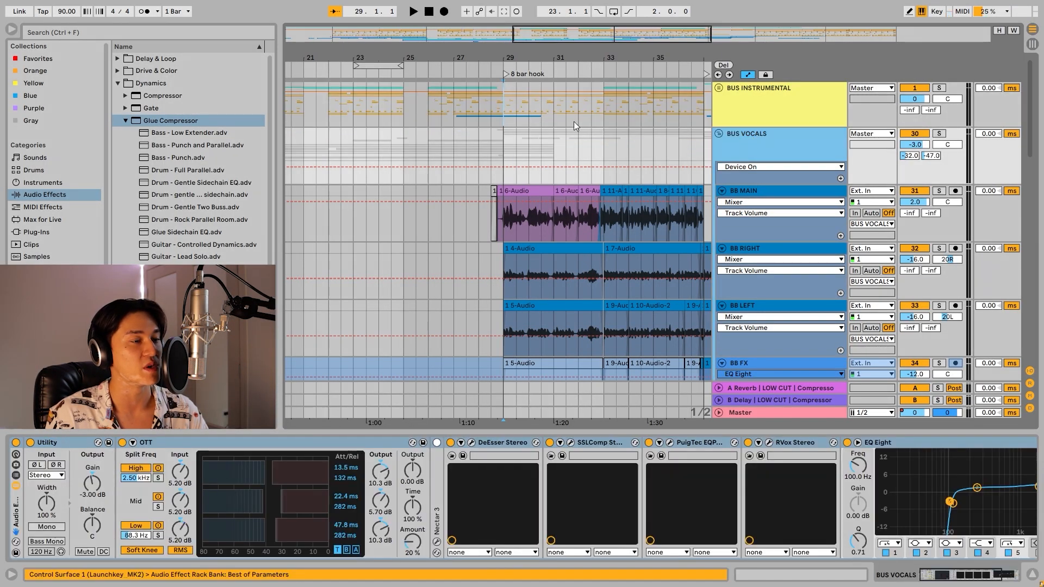
left_click(553, 96)
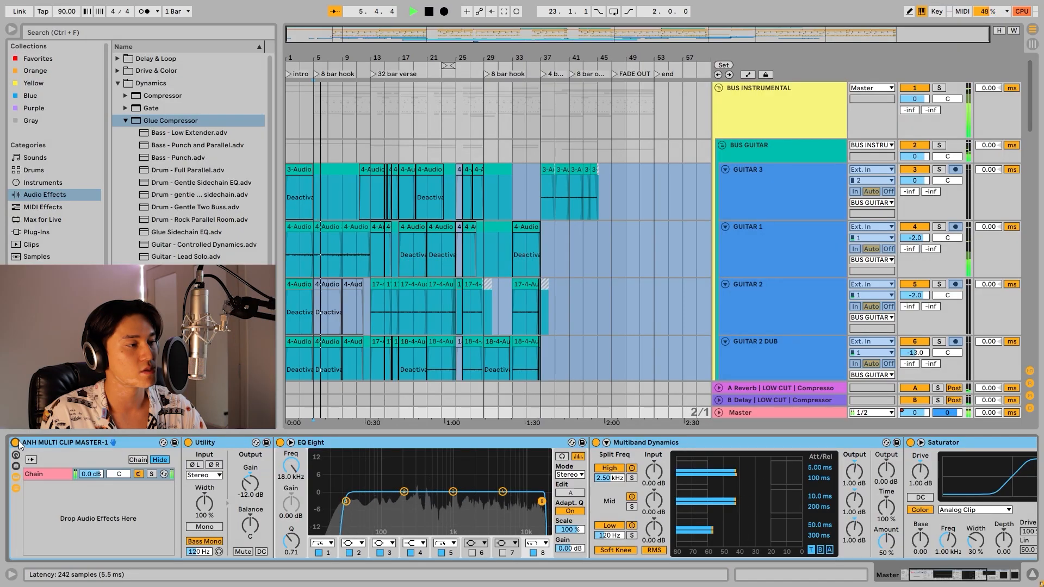
Examine the EQ Eight, Multiband Dynamics and Saturator devices in the Master effect chain.
left_click(367, 442)
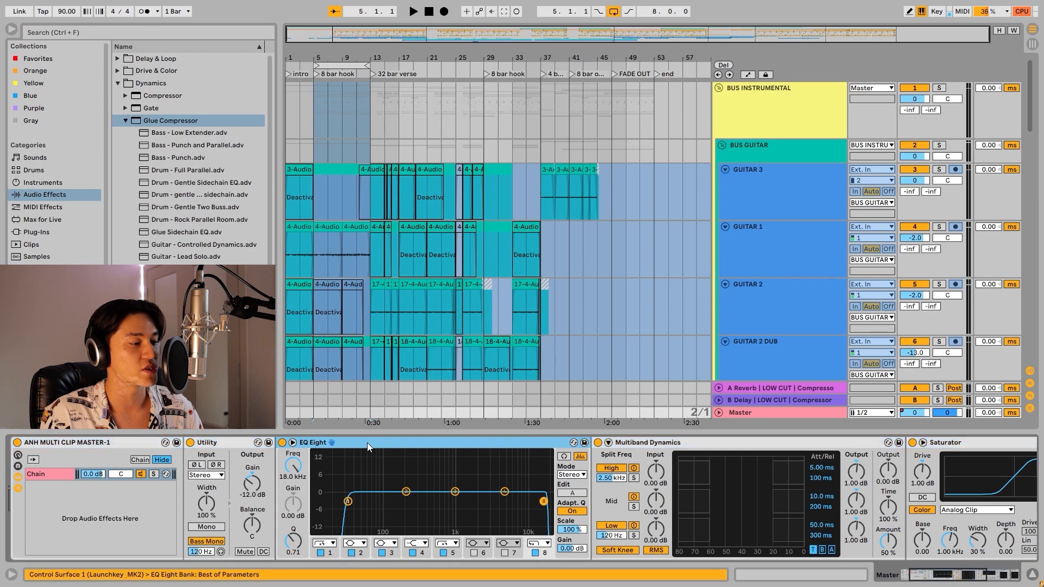
left_click(666, 442)
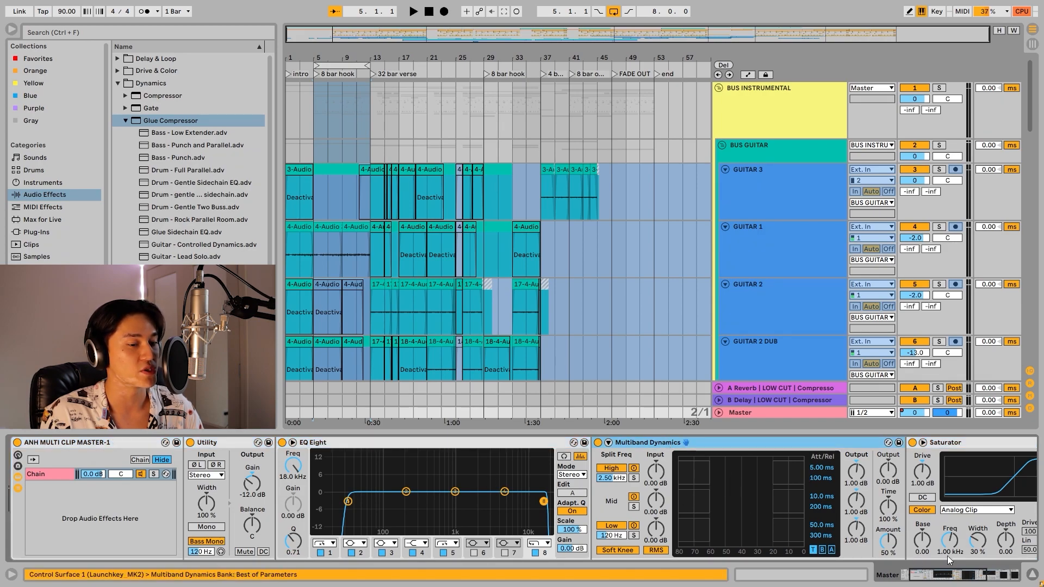
left_click_drag(943, 579, 947, 579)
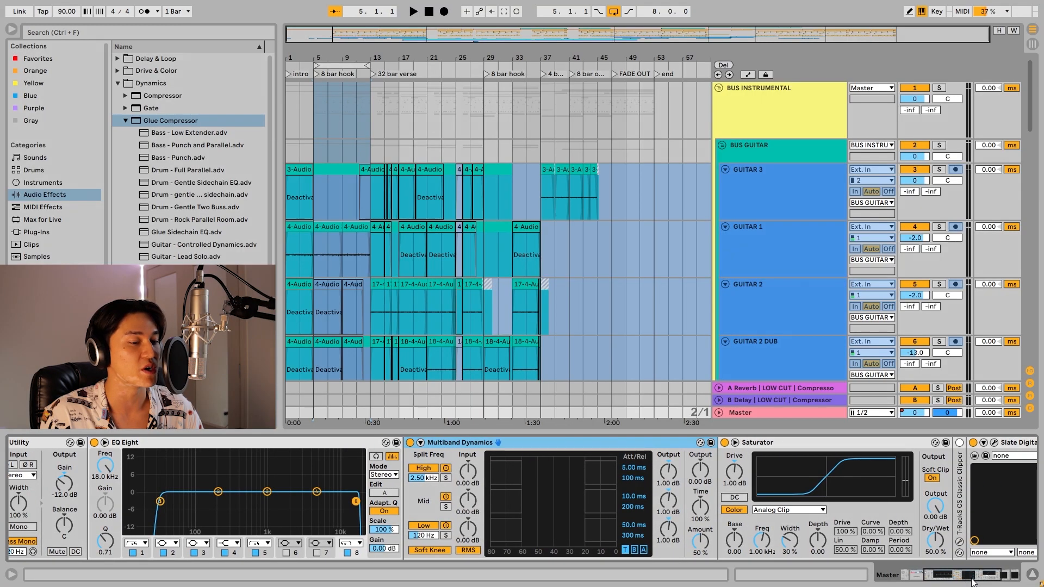
left_click(972, 582)
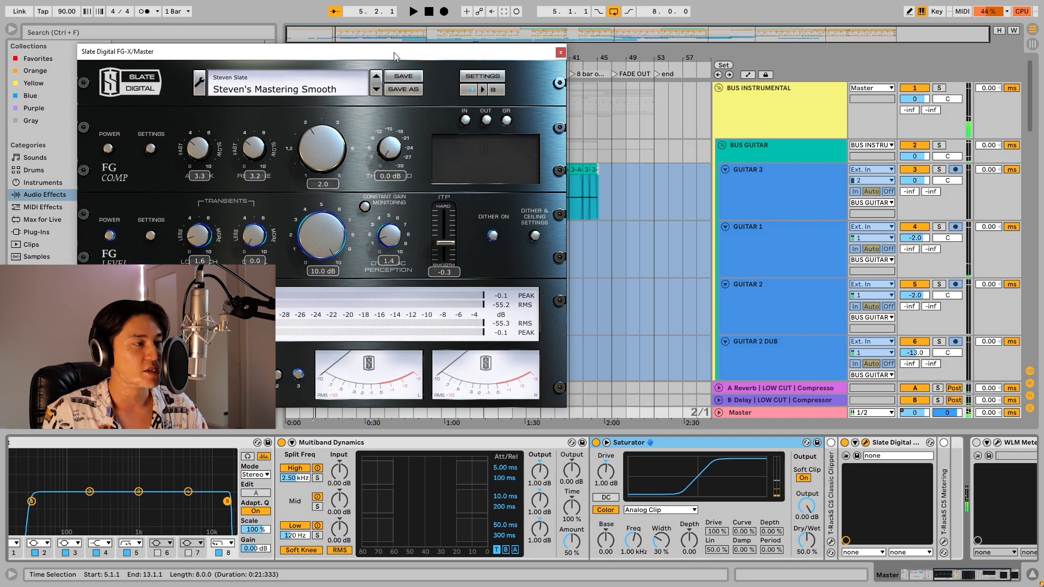
Reposition the Slate Digital FG-X window and play the looped 8 bar hook from 5.1.1 to 13.1.1 through it.
left_click_drag(391, 51, 464, 55)
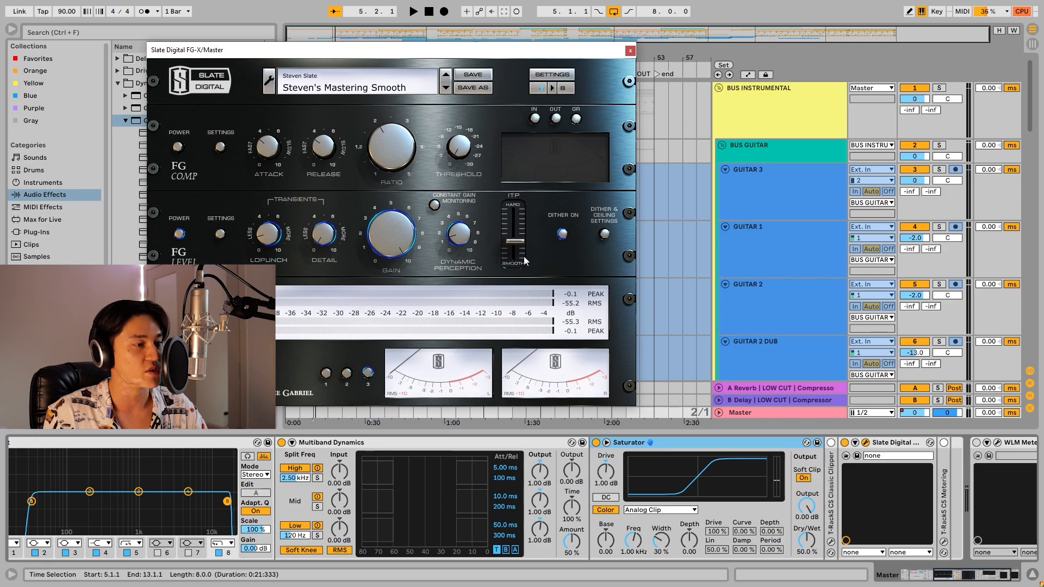
key("space")
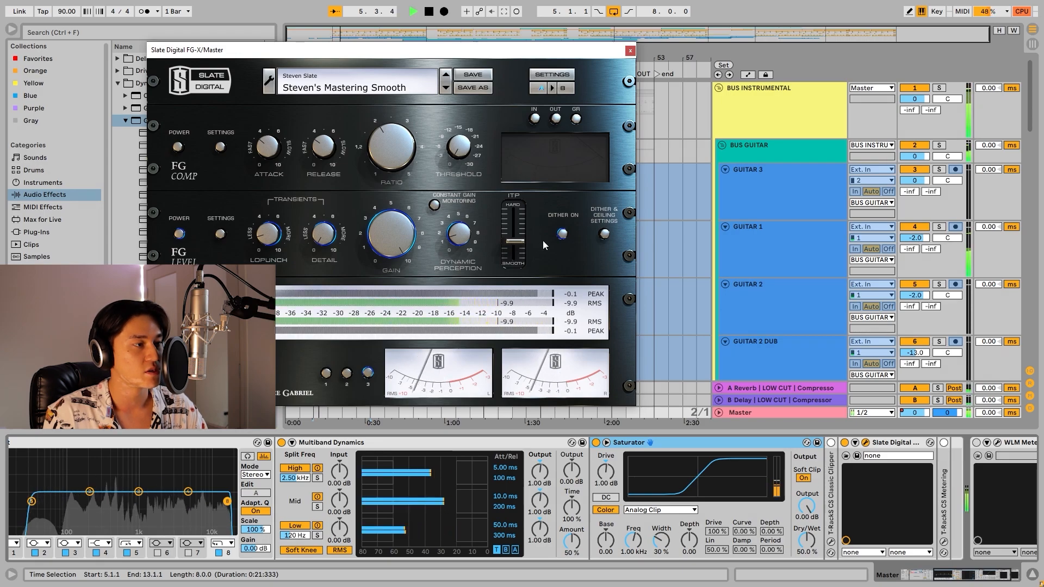